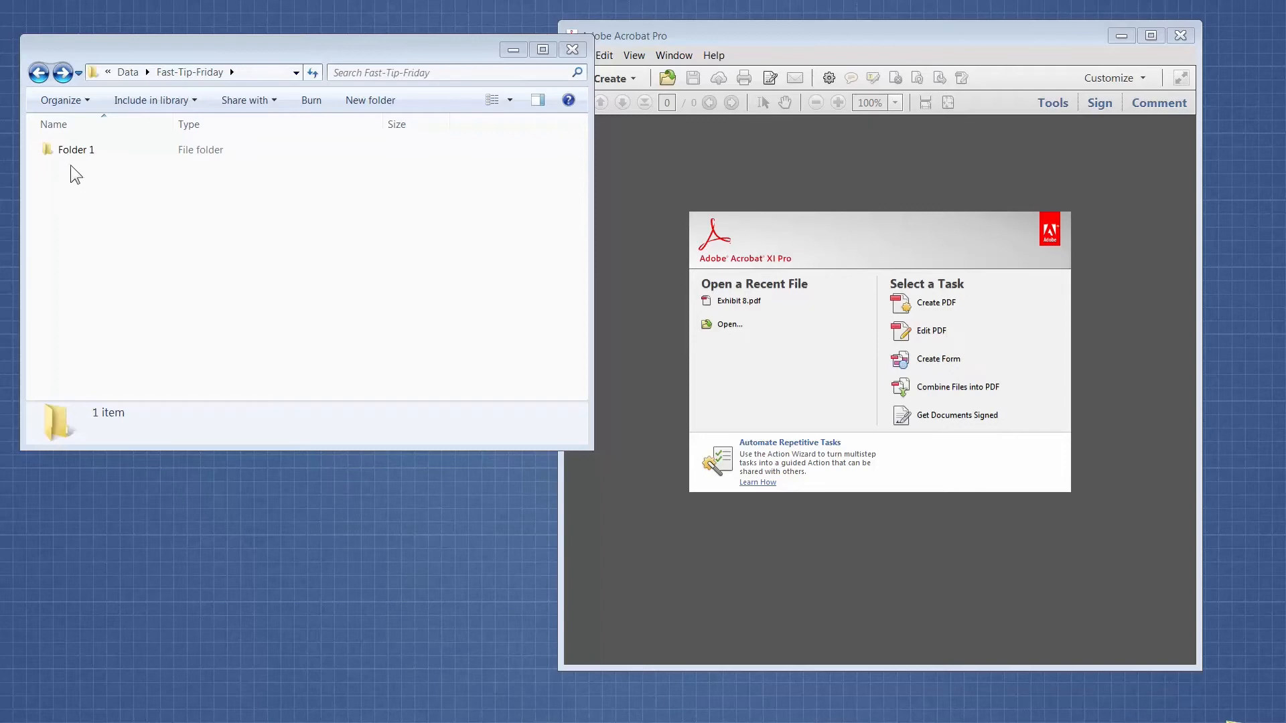
Step: Examine the PDF files in Subfolder 1 and Subfolder 2 of Folder 1, and return to the Fast-Tip-Friday folder
{"action": "left_click", "coordinate": [91, 150]}
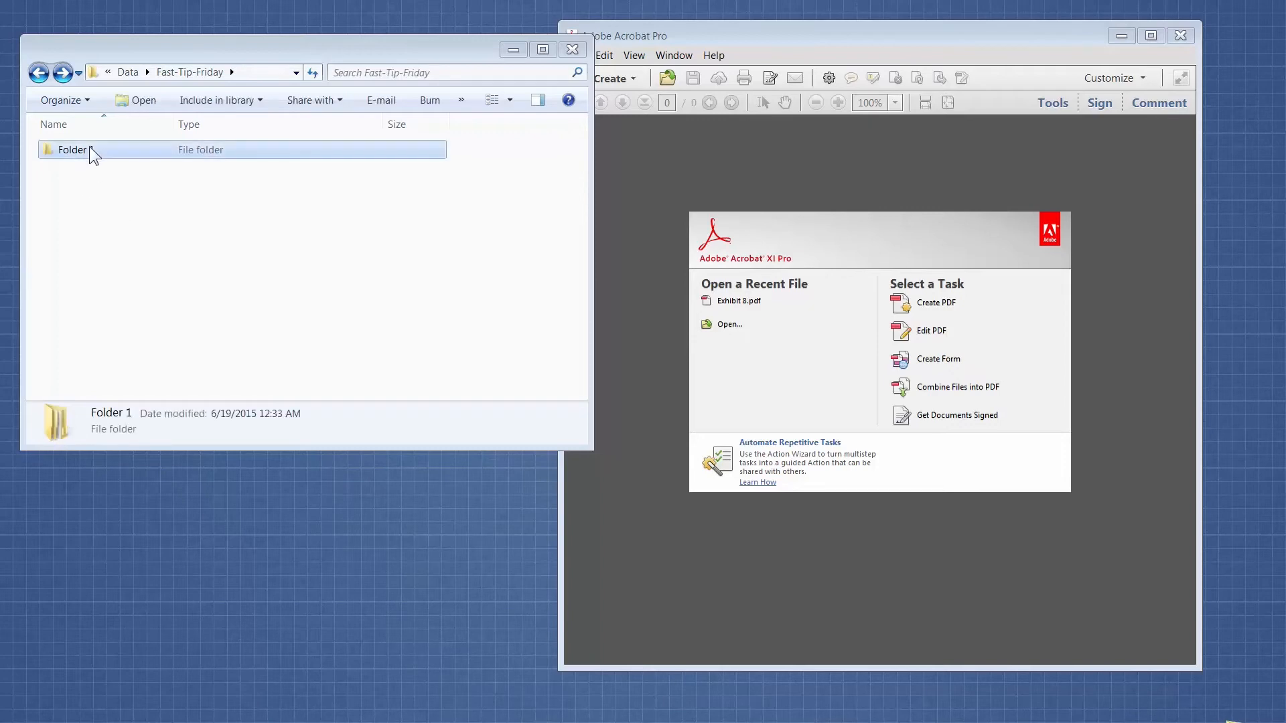
{"action": "double_click", "coordinate": [90, 147]}
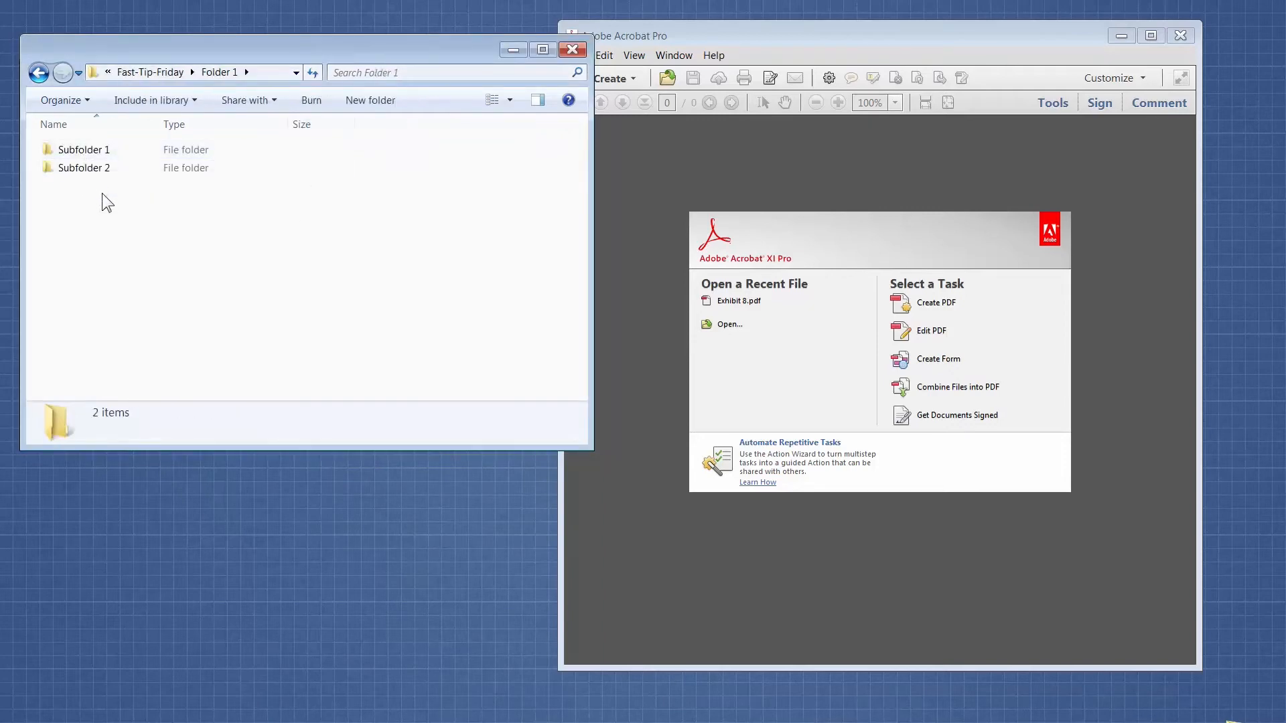
{"action": "double_click", "coordinate": [99, 150]}
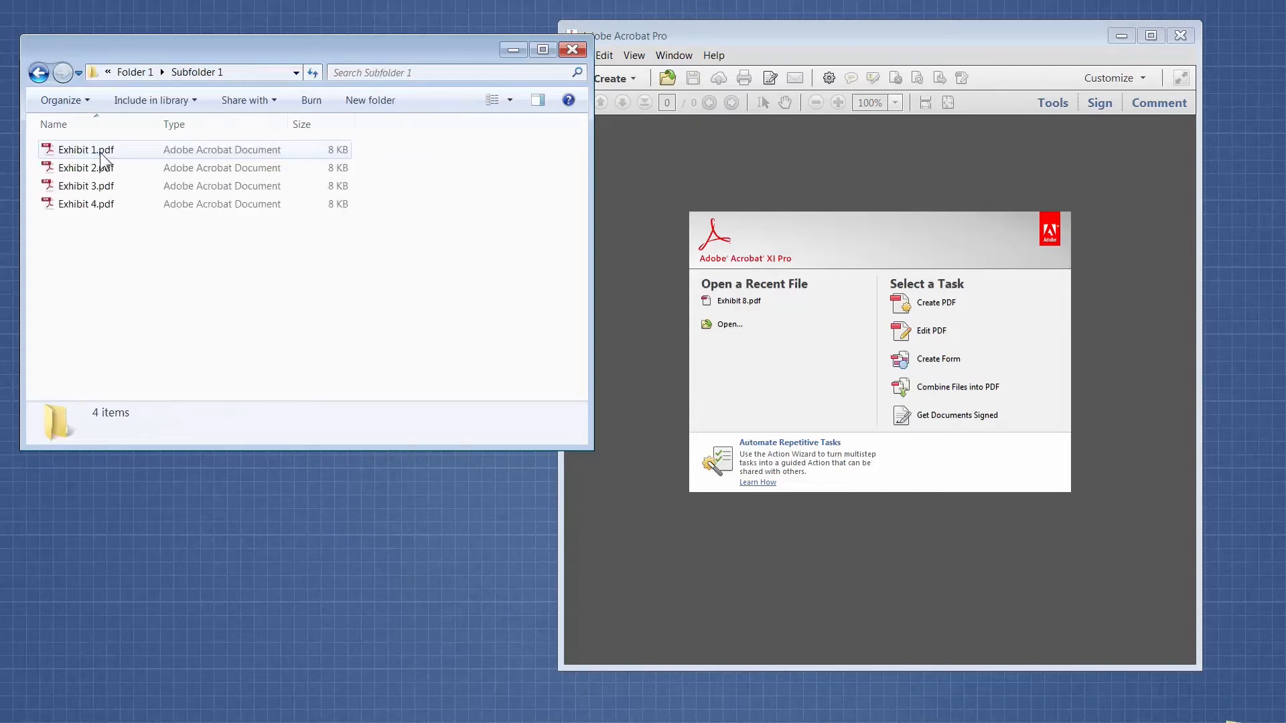
{"action": "left_click", "coordinate": [38, 73]}
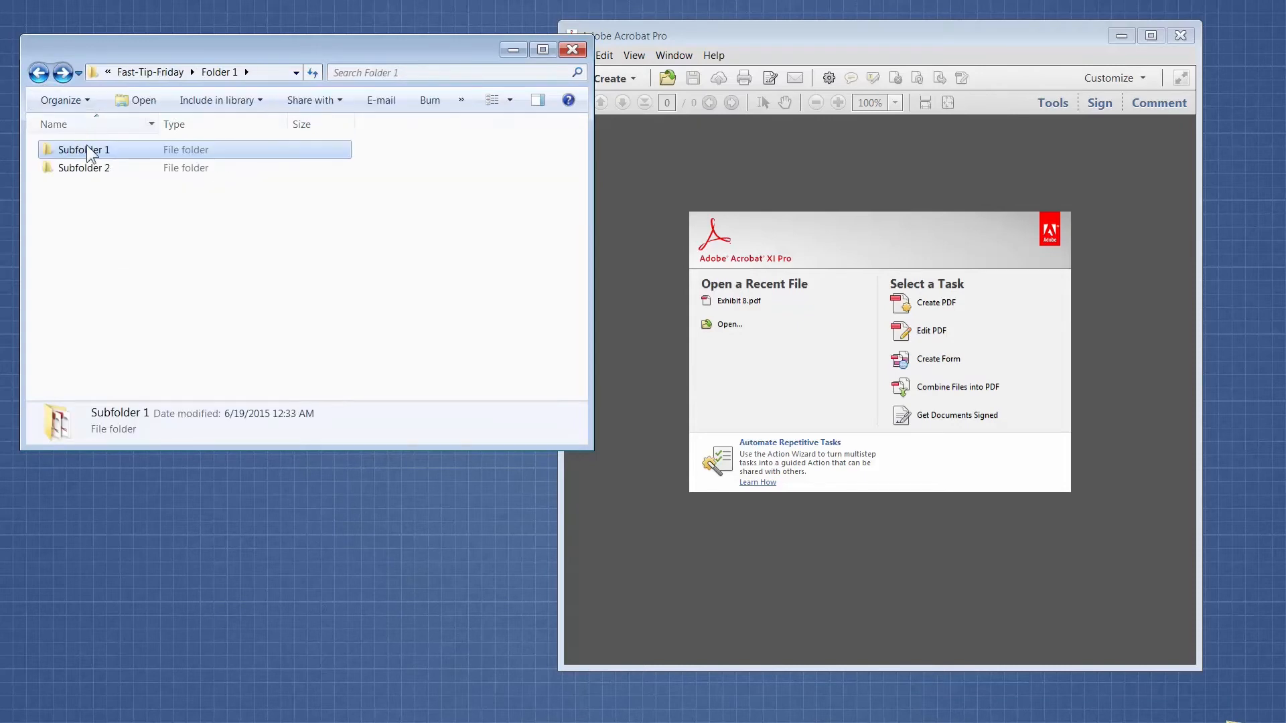
{"action": "left_click", "coordinate": [103, 167]}
{"action": "double_click", "coordinate": [103, 167]}
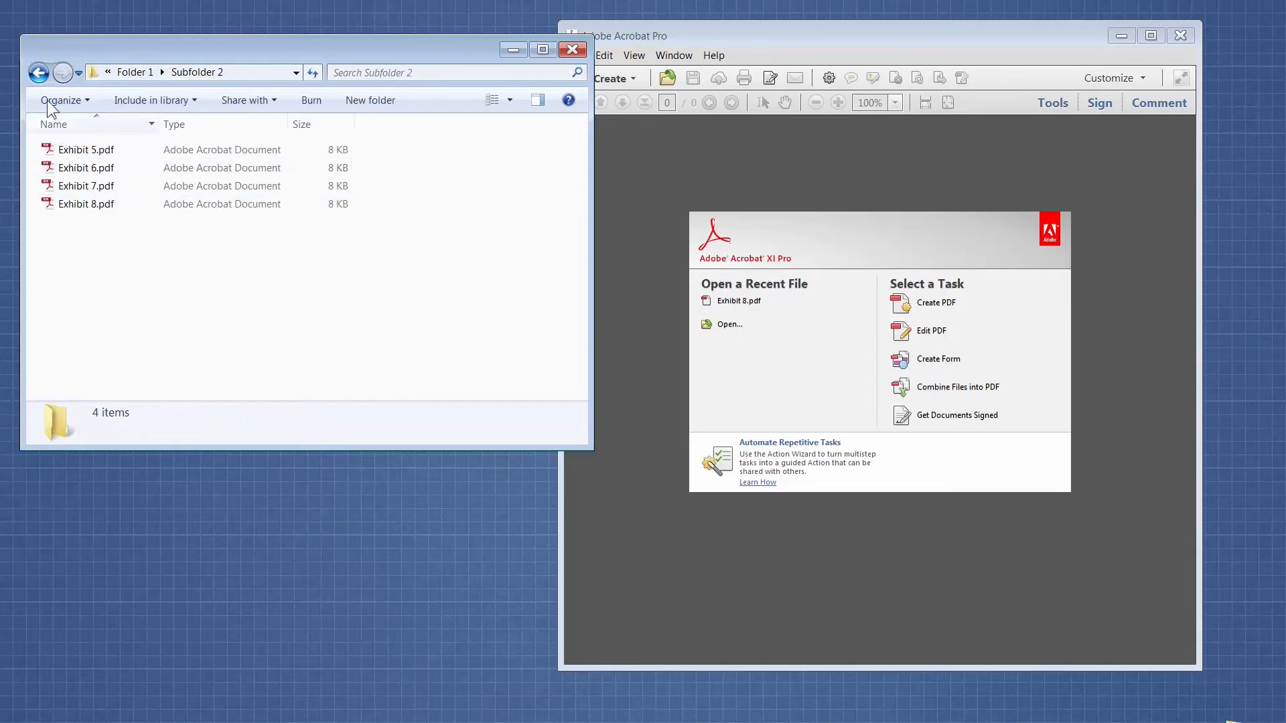
{"action": "left_click", "coordinate": [38, 73]}
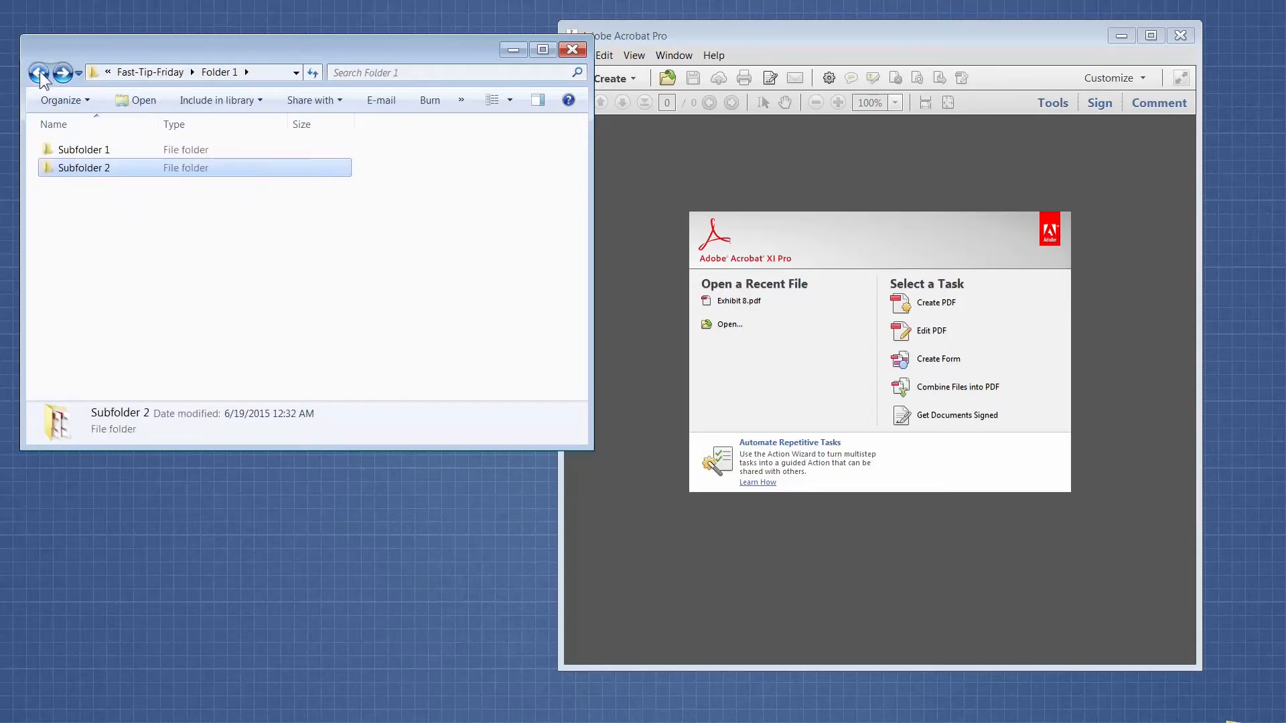
{"action": "left_click", "coordinate": [39, 71]}
{"action": "left_click", "coordinate": [86, 176]}
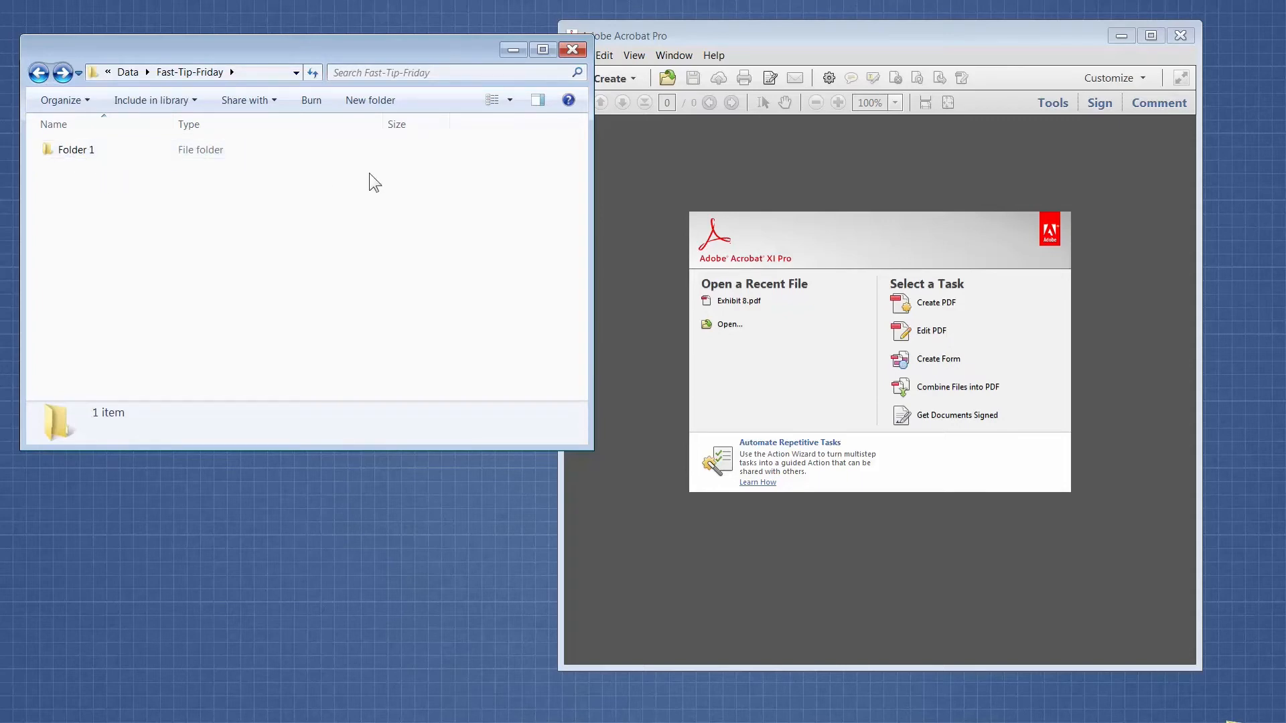
Step: Switch to Adobe Acrobat Pro and show the Document Processing tools in the Tools pane
{"action": "left_click", "coordinate": [865, 38]}
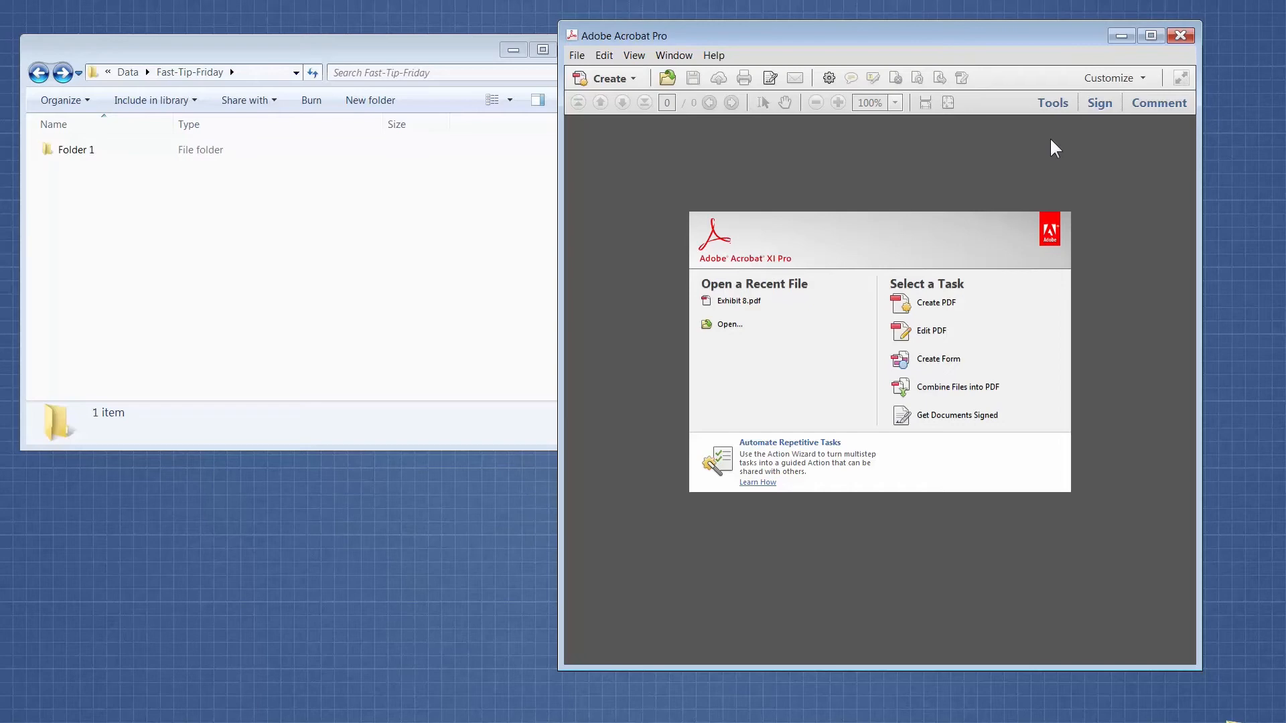
{"action": "left_click", "coordinate": [1057, 103]}
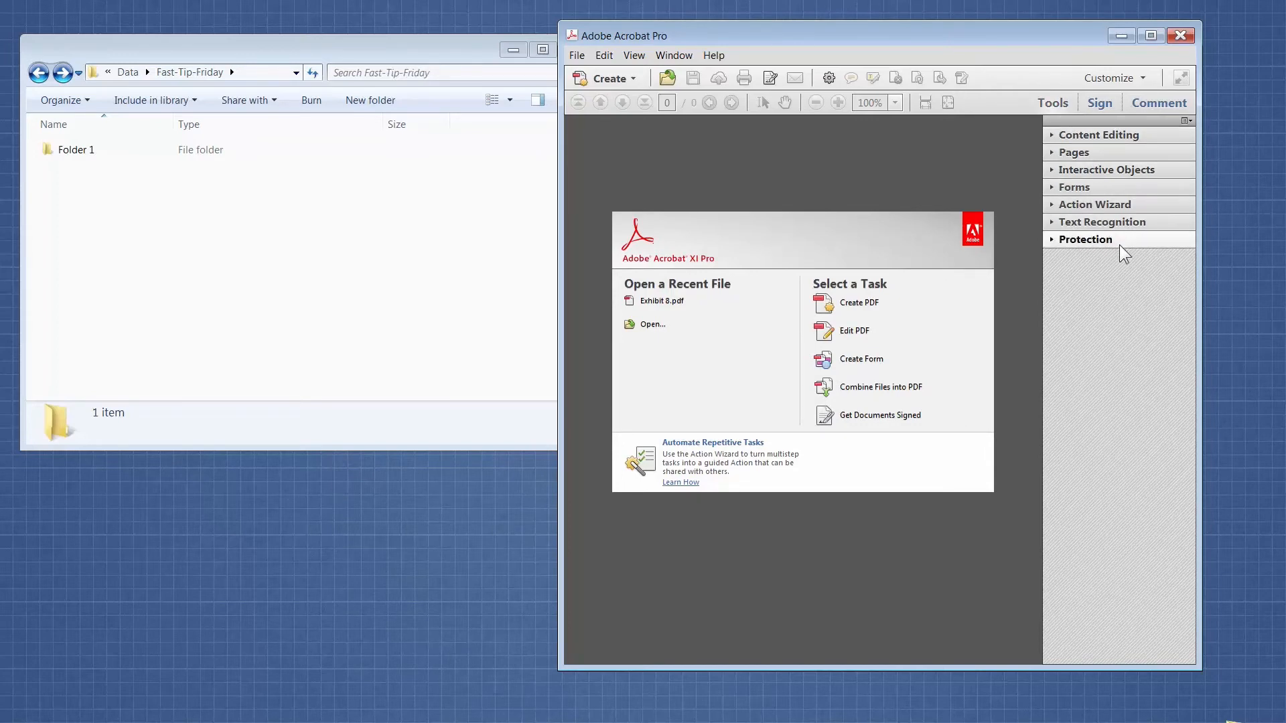
{"action": "left_click", "coordinate": [1185, 122]}
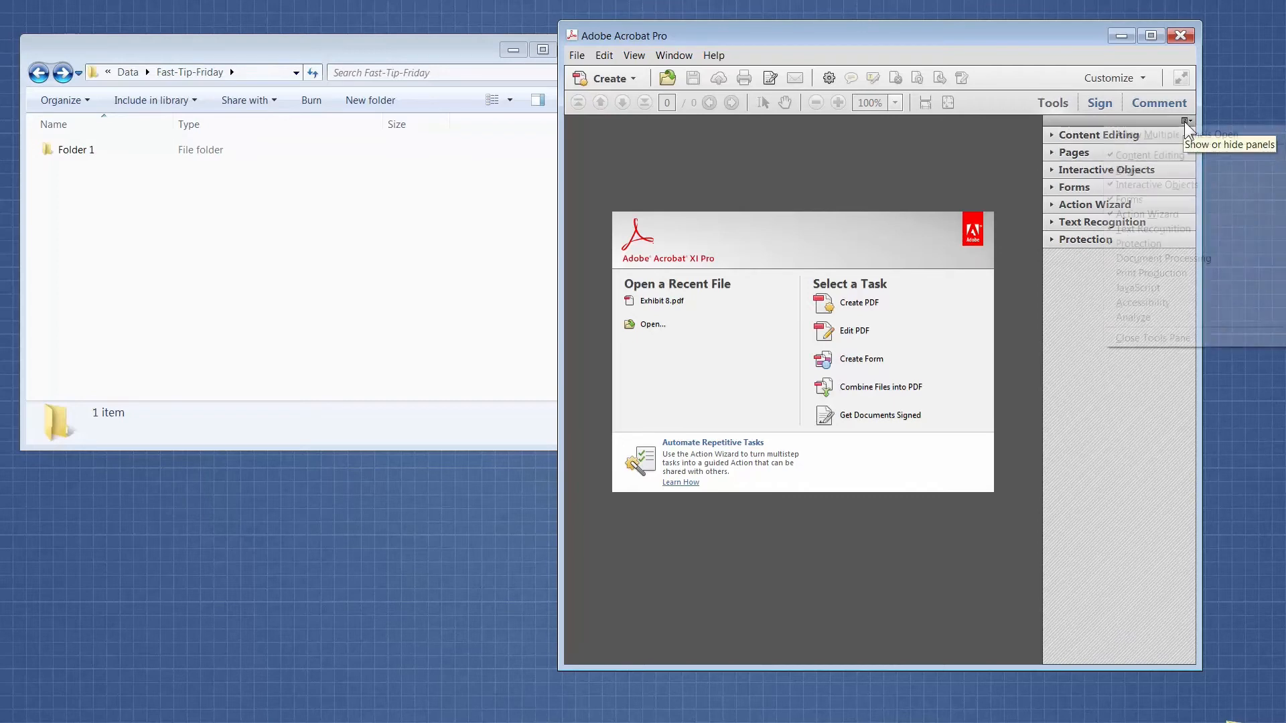
{"action": "left_click", "coordinate": [1151, 261]}
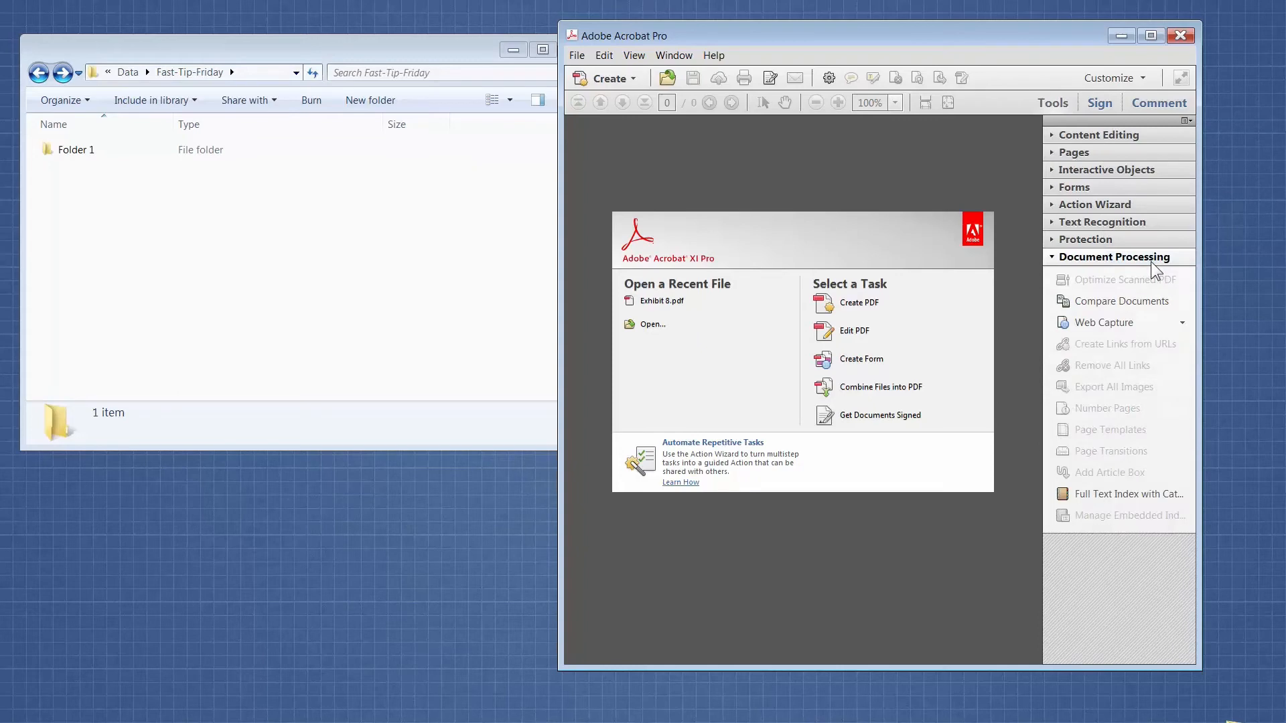
Step: Create a new full-text index definition with the title "FTF Index" and the description "FTF Index Descrip"
{"action": "left_click", "coordinate": [1152, 494]}
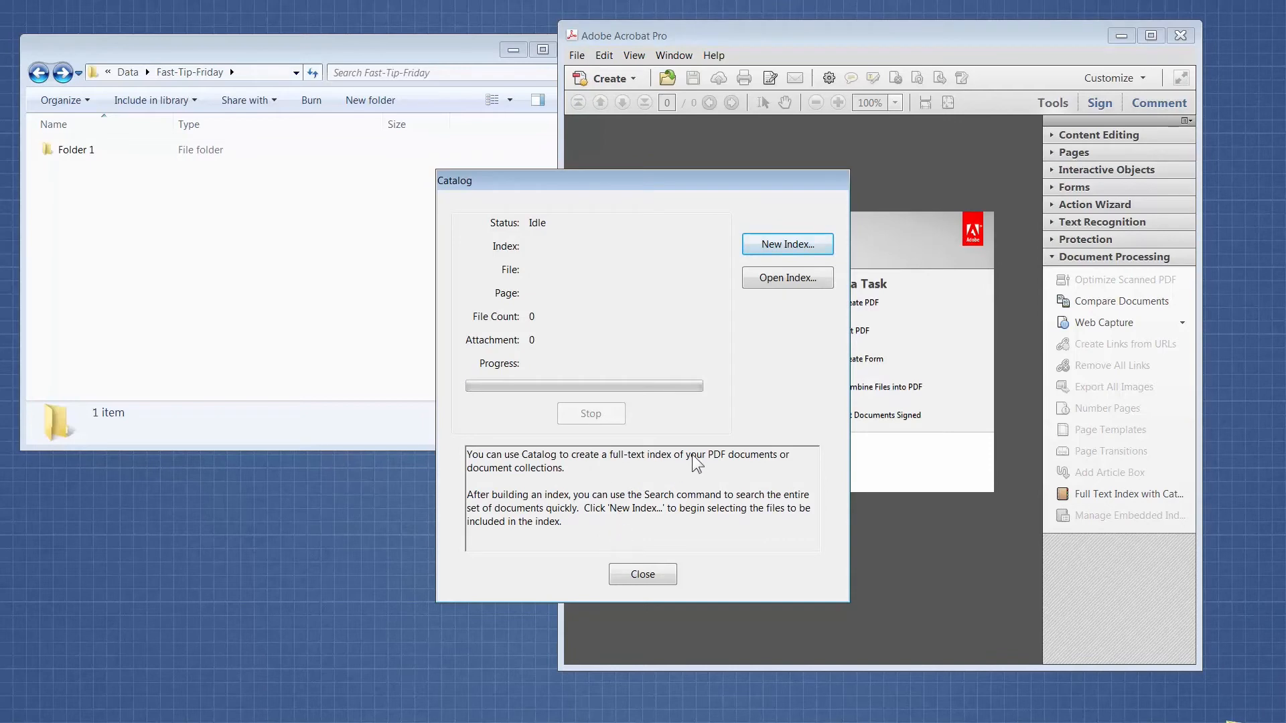
{"action": "left_click", "coordinate": [763, 244]}
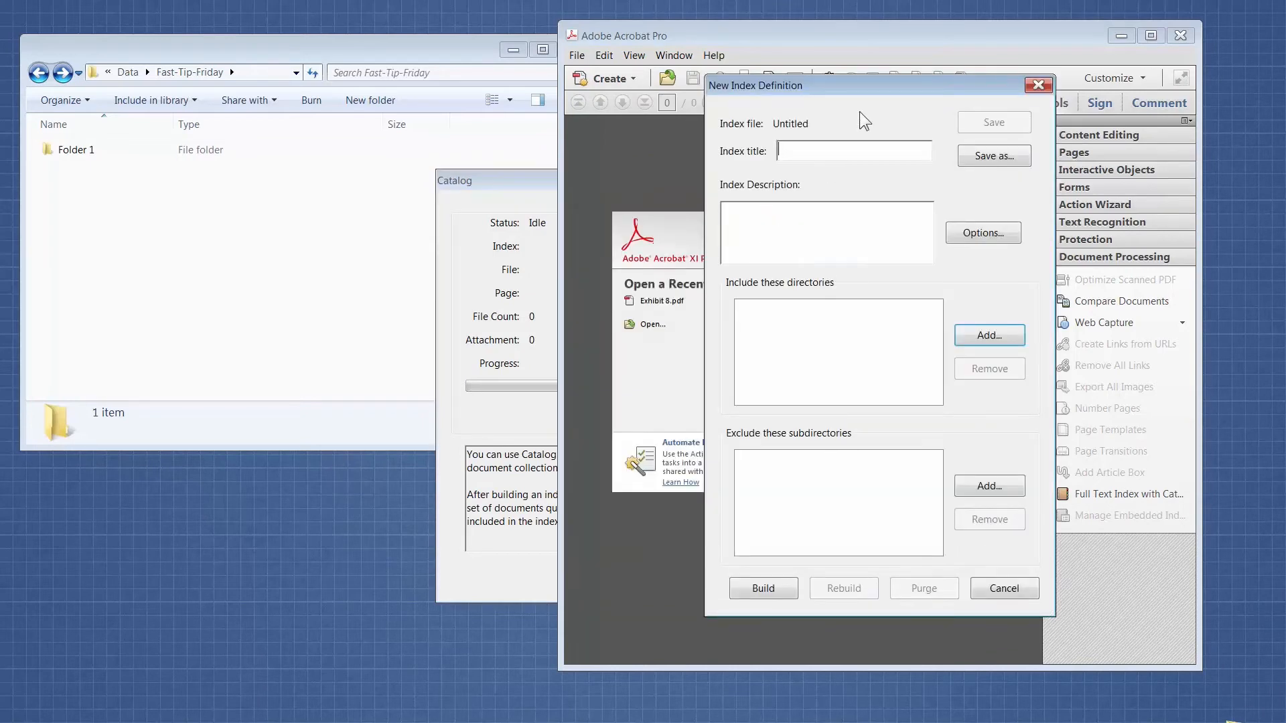
{"action": "left_click_drag", "start_coordinate": [861, 86], "coordinate": [794, 95]}
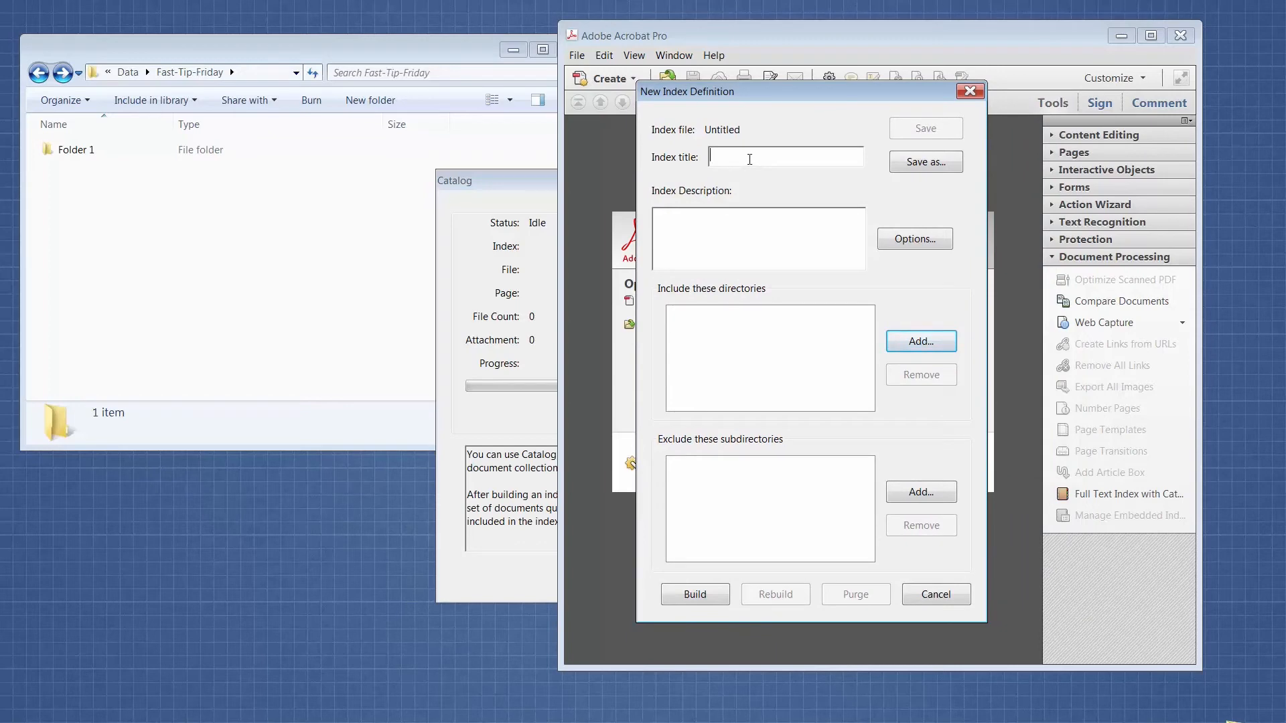
{"action": "type", "text": "Ind"}
{"action": "key", "text": "BackSpace"}
{"action": "key", "text": "BackSpace"}
{"action": "key", "text": "BackSpace"}
{"action": "type", "text": "FTF Index"}
{"action": "left_click", "coordinate": [738, 225]}
{"action": "type", "text": "FTF Index Descrip"}
Step: Add C:\Data\Fast-Tip-Friday\Folder 1 to the directories included in the index
{"action": "left_click", "coordinate": [906, 342]}
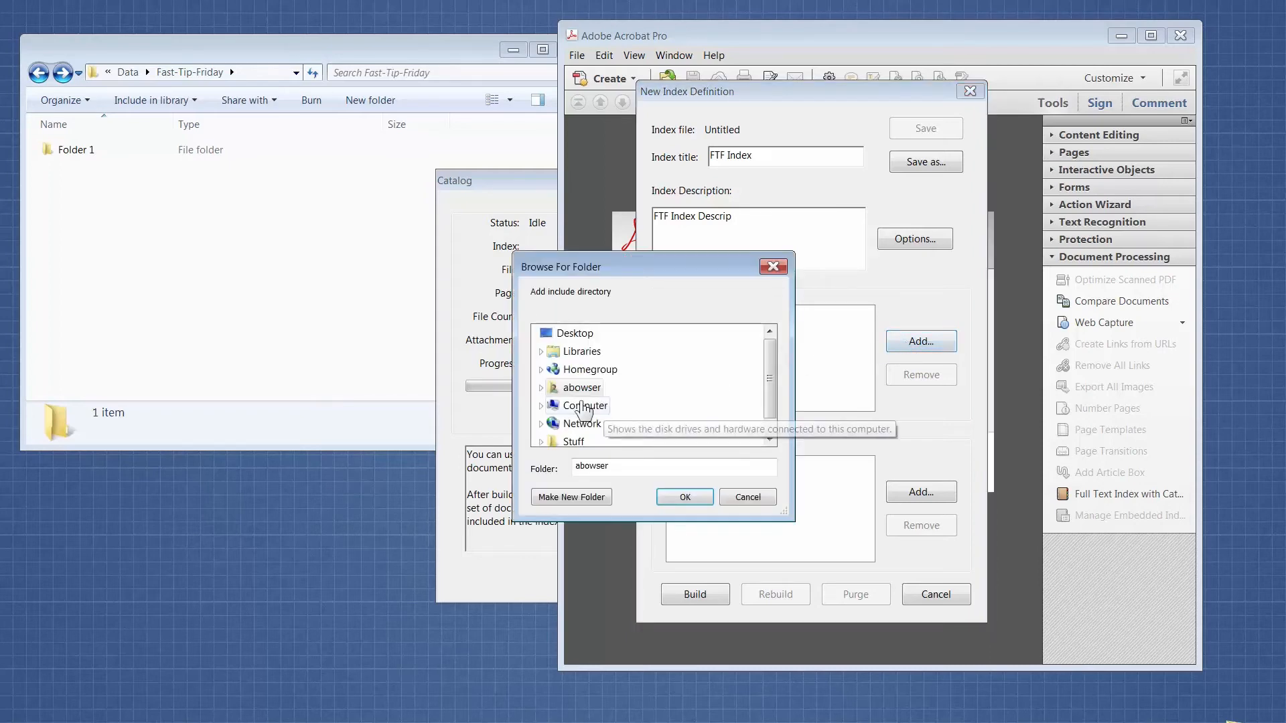
{"action": "left_click", "coordinate": [542, 406]}
{"action": "left_click", "coordinate": [545, 371]}
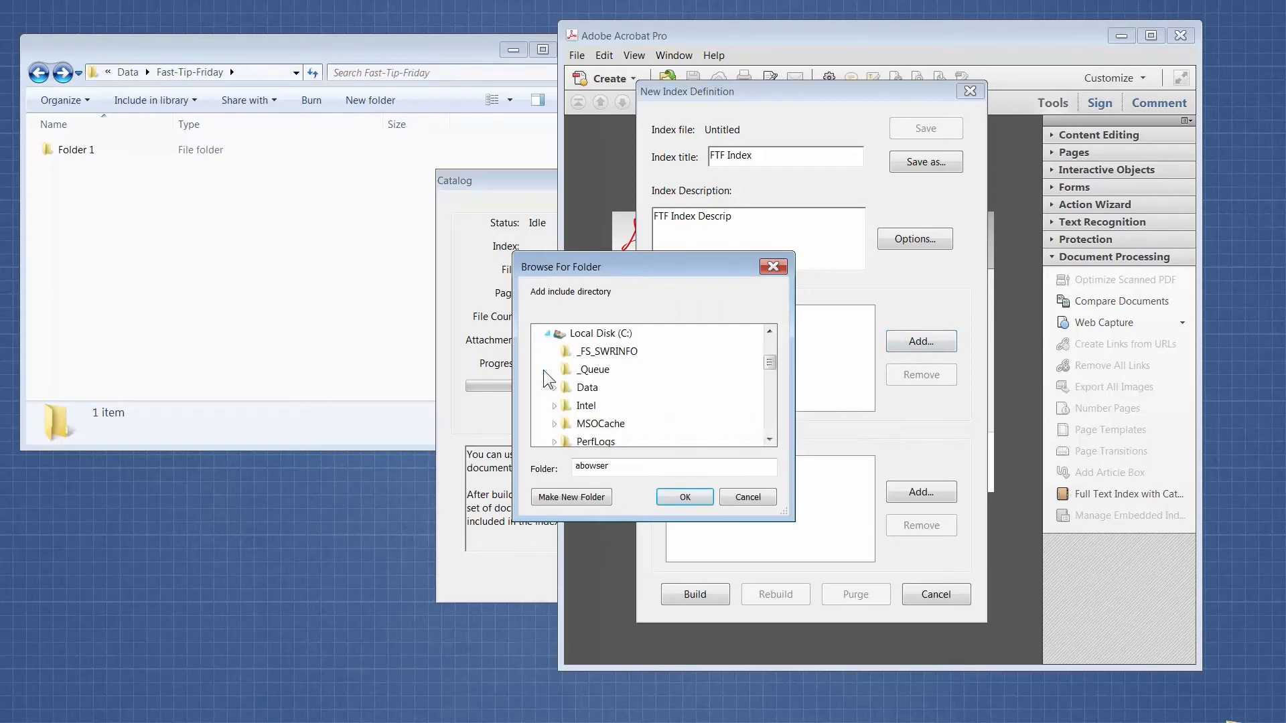
{"action": "left_click", "coordinate": [555, 387]}
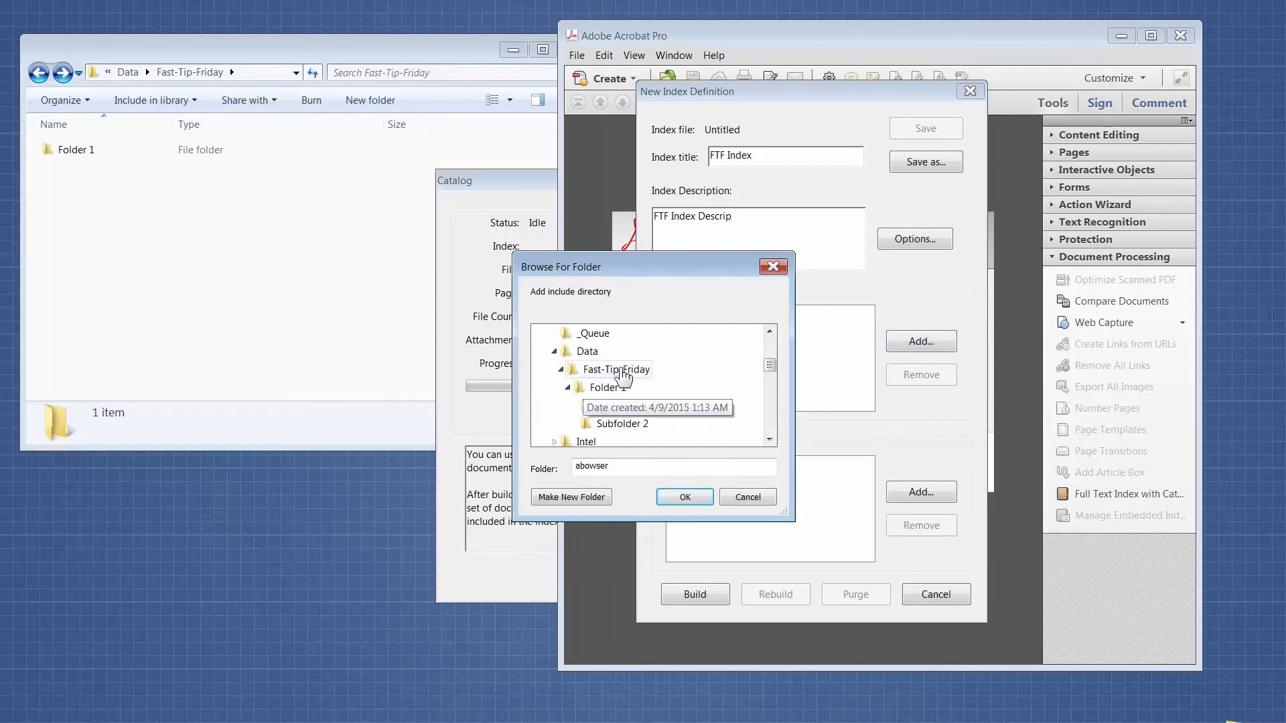
{"action": "left_click", "coordinate": [568, 388]}
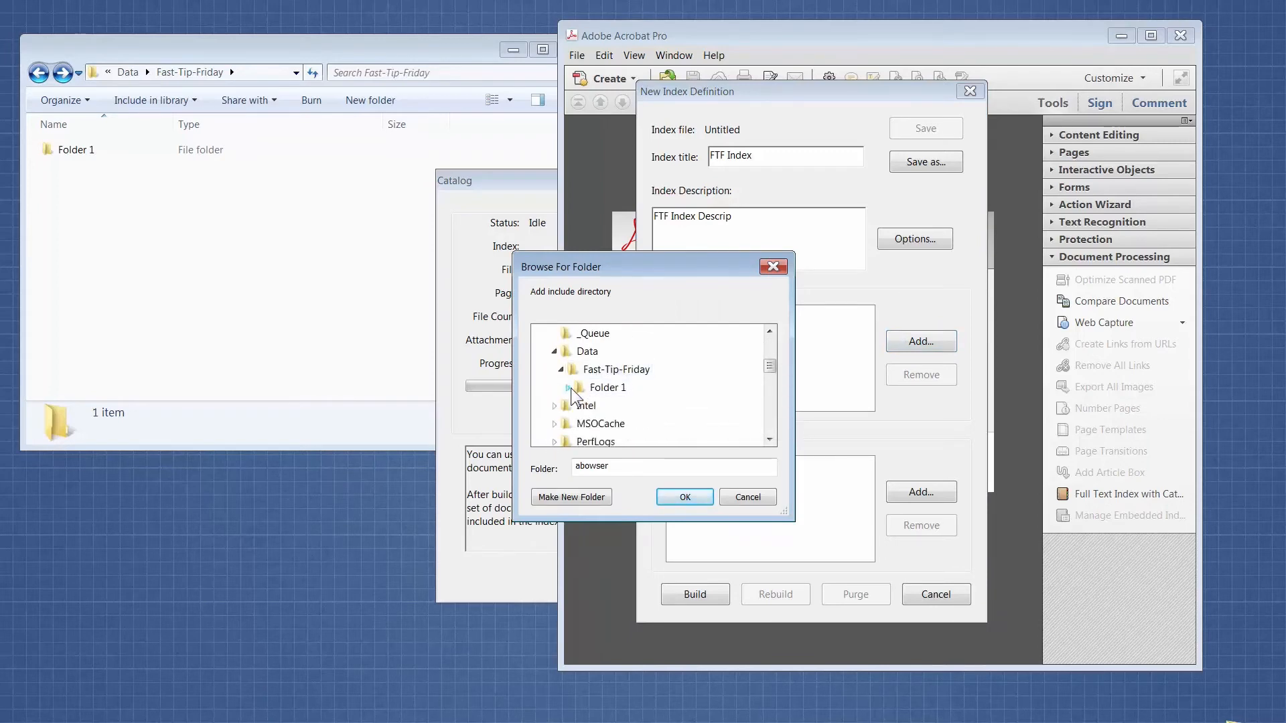
{"action": "double_click", "coordinate": [615, 388]}
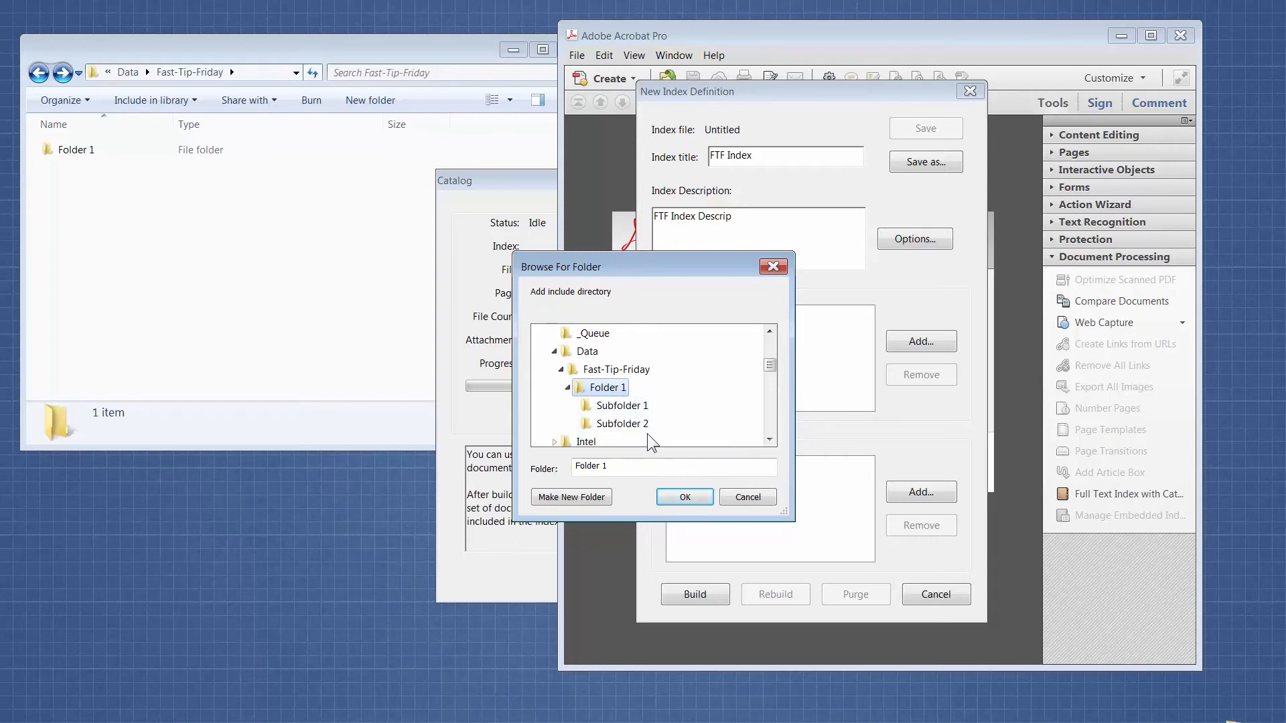
{"action": "left_click", "coordinate": [683, 503]}
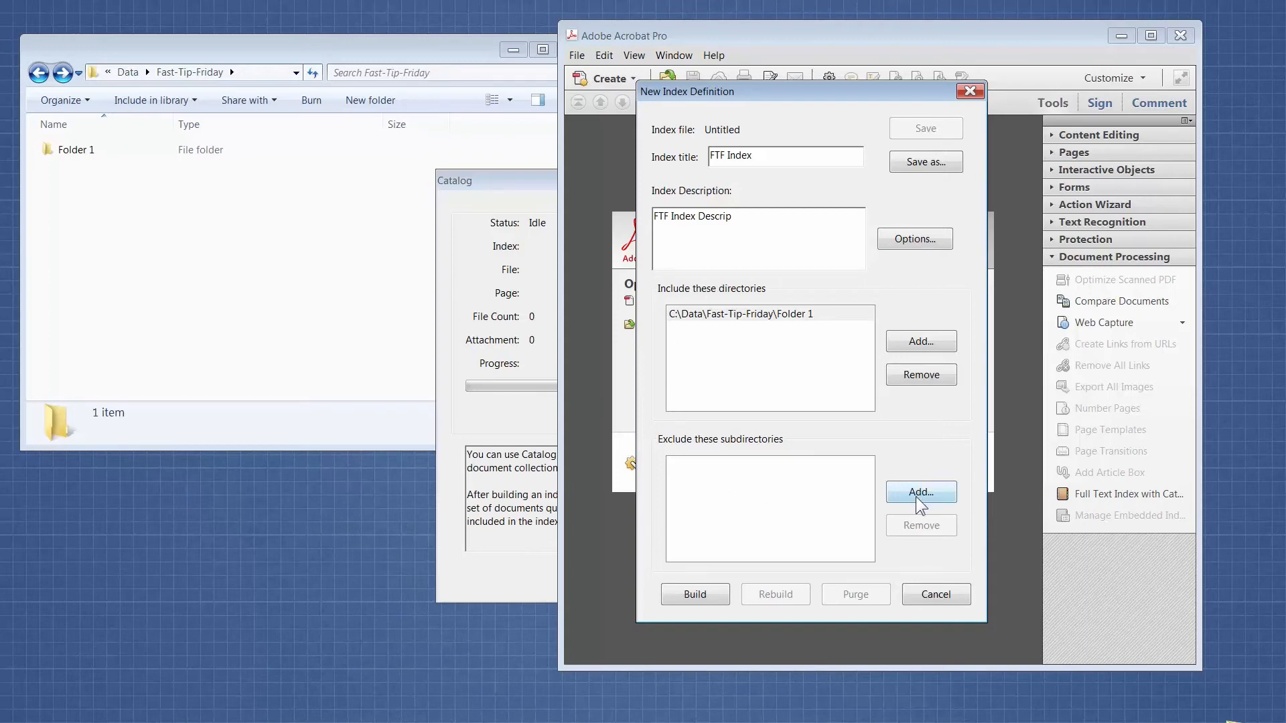
Step: Build the index, saving it as FTF Index.pdx in the Fast-Tip-Friday folder, and close the Catalog dialog
{"action": "left_click", "coordinate": [695, 594]}
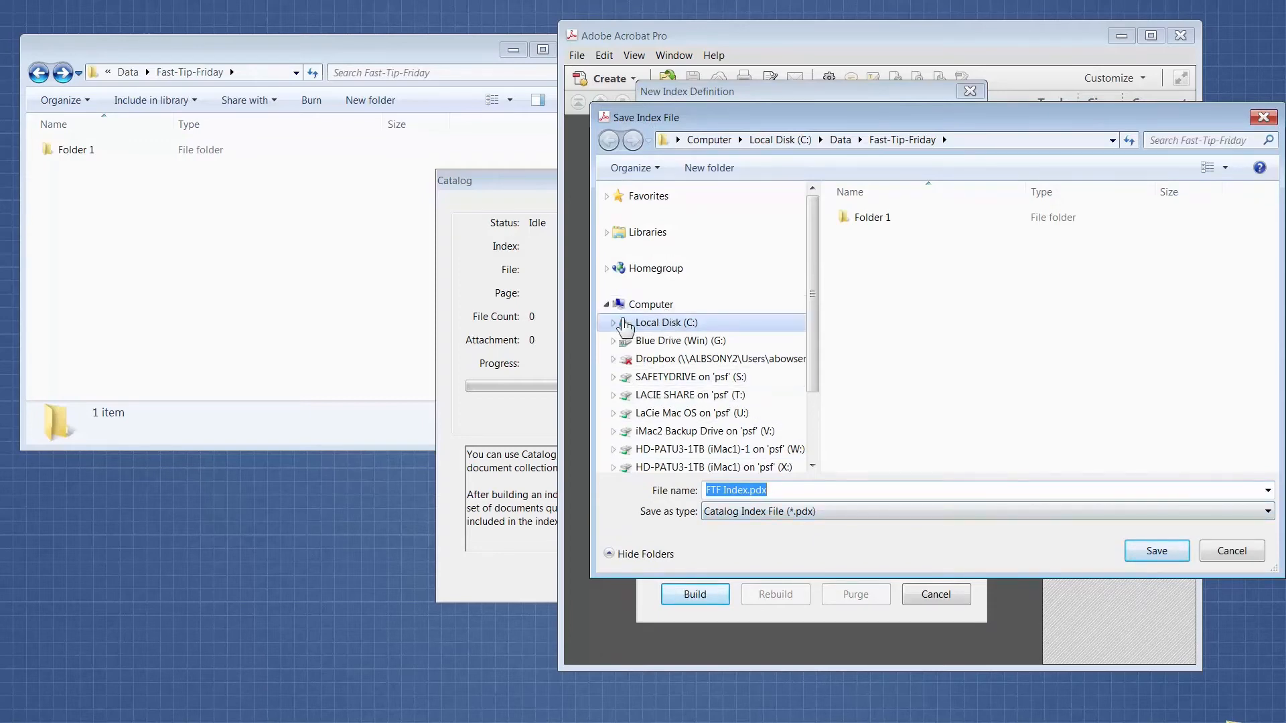
{"action": "left_click_drag", "start_coordinate": [882, 122], "coordinate": [765, 122]}
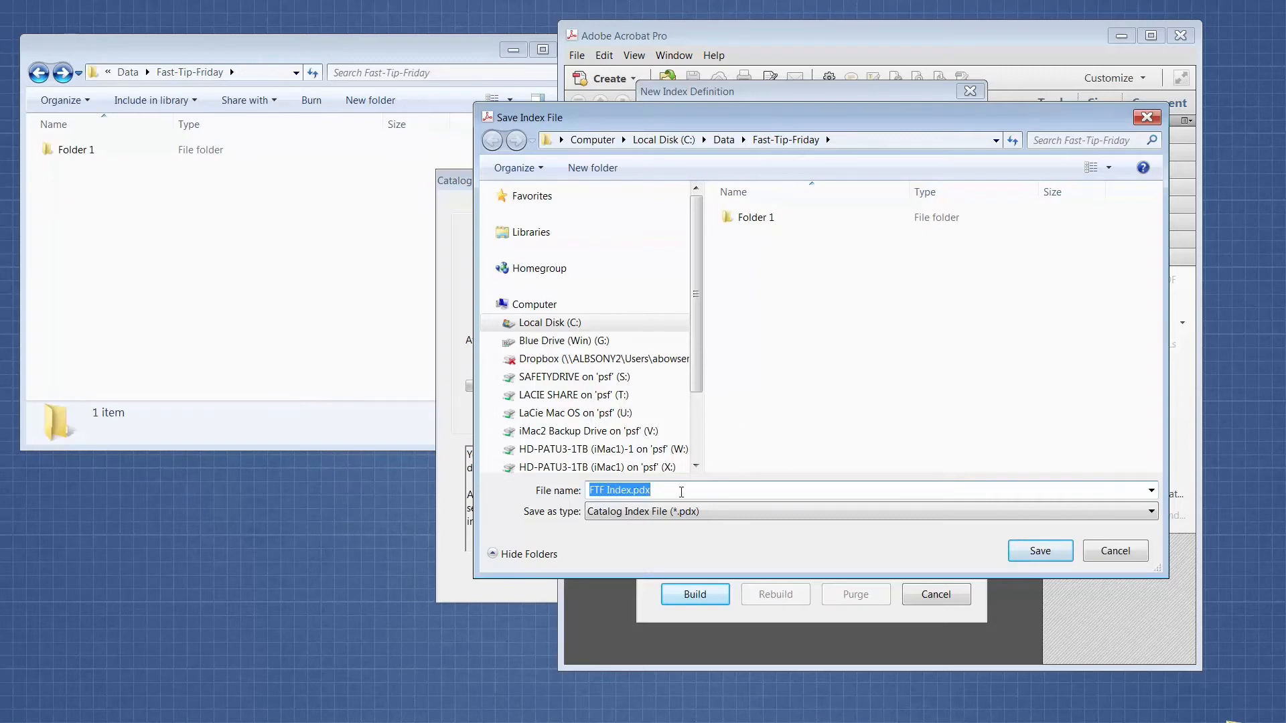
{"action": "left_click", "coordinate": [1034, 553]}
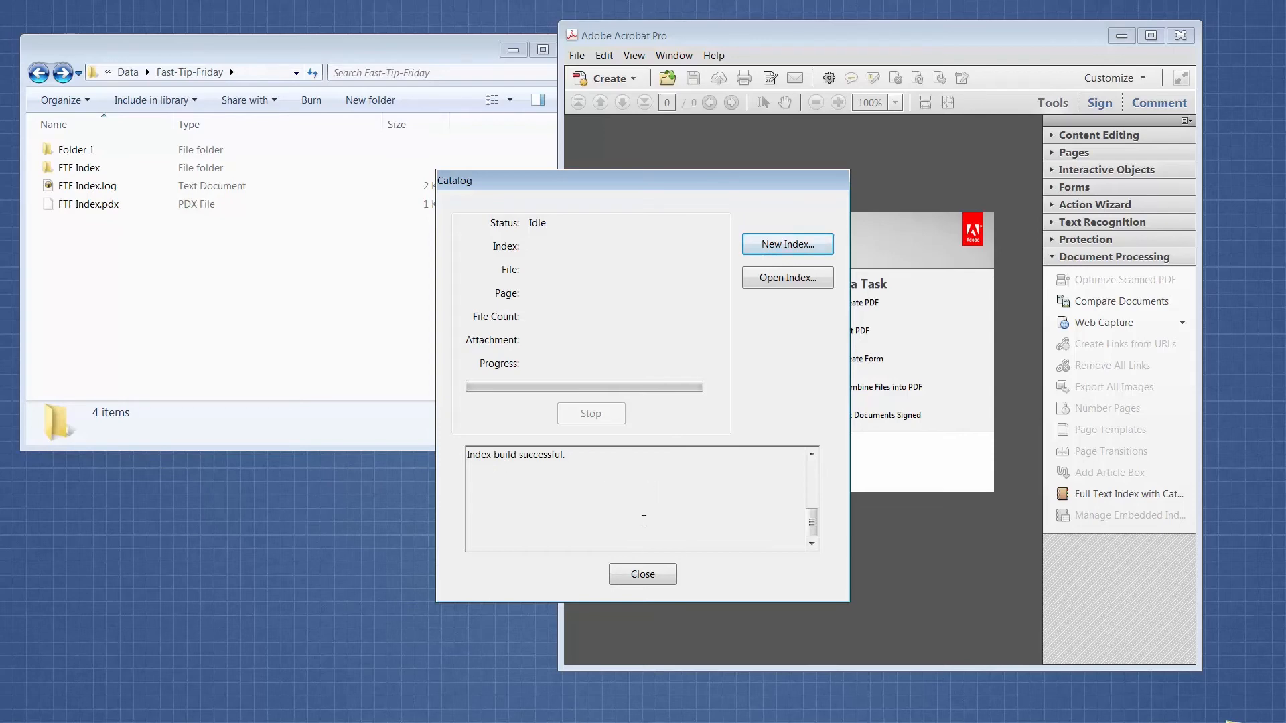
{"action": "left_click", "coordinate": [643, 575]}
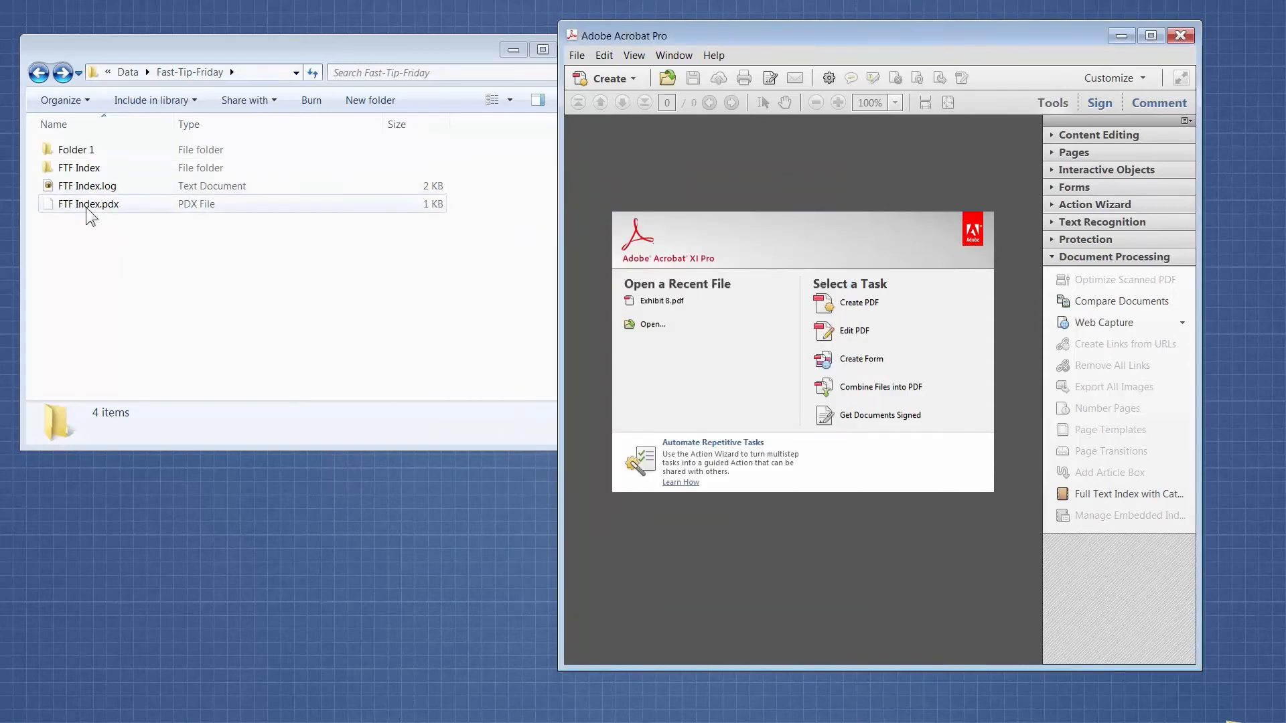
Step: Switch to Windows Explorer and examine FTF Index.pdx and the contents of the FTF Index folder
{"action": "left_click", "coordinate": [106, 204]}
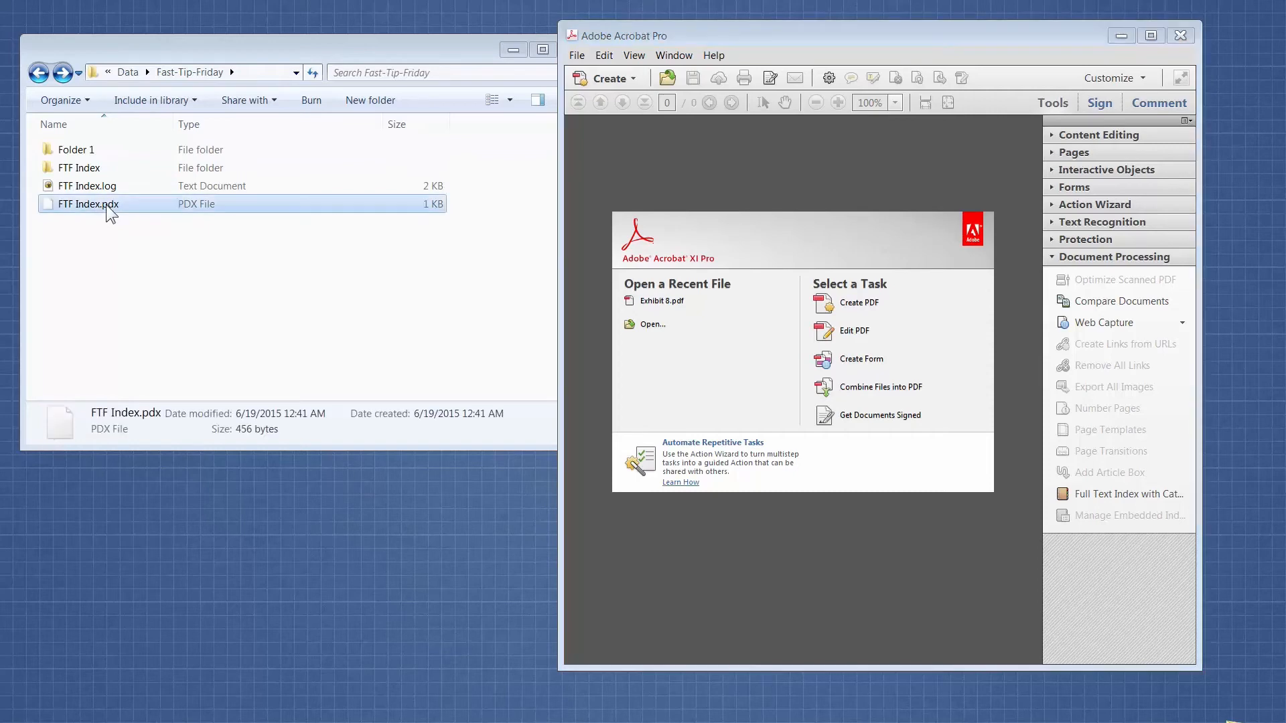
{"action": "left_click", "coordinate": [106, 231]}
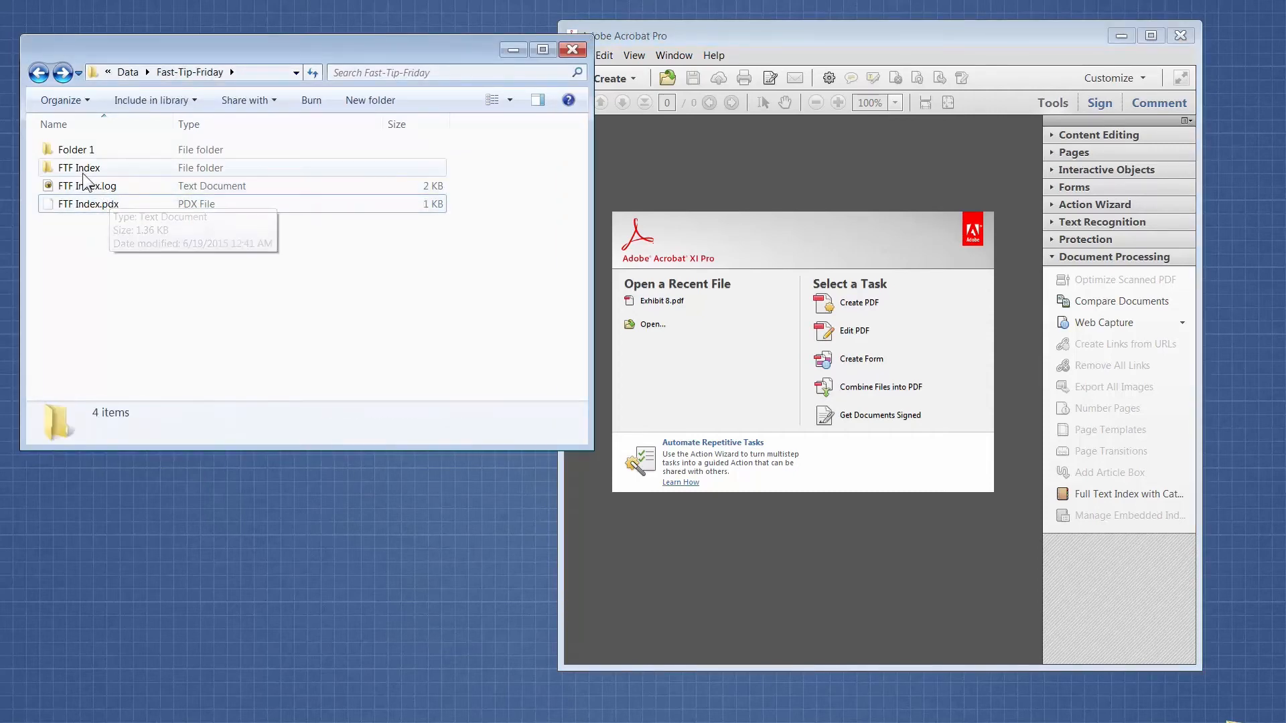
{"action": "left_click", "coordinate": [86, 170]}
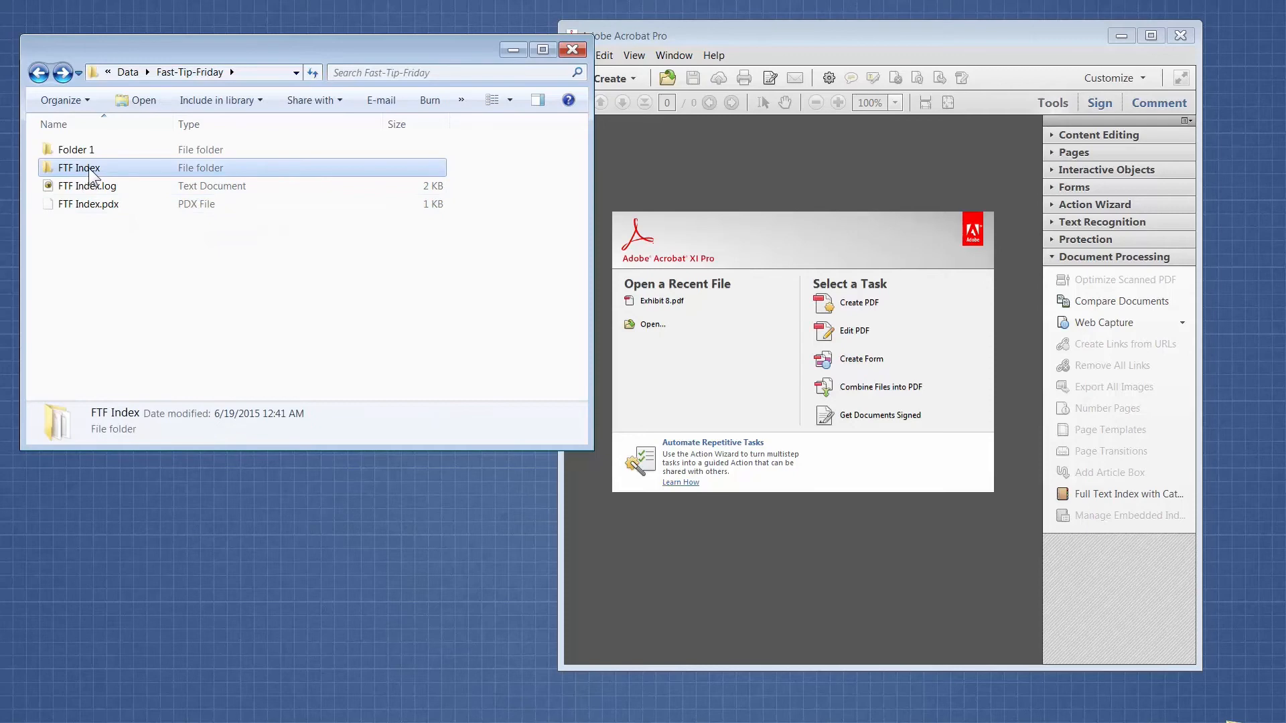
{"action": "double_click", "coordinate": [90, 167]}
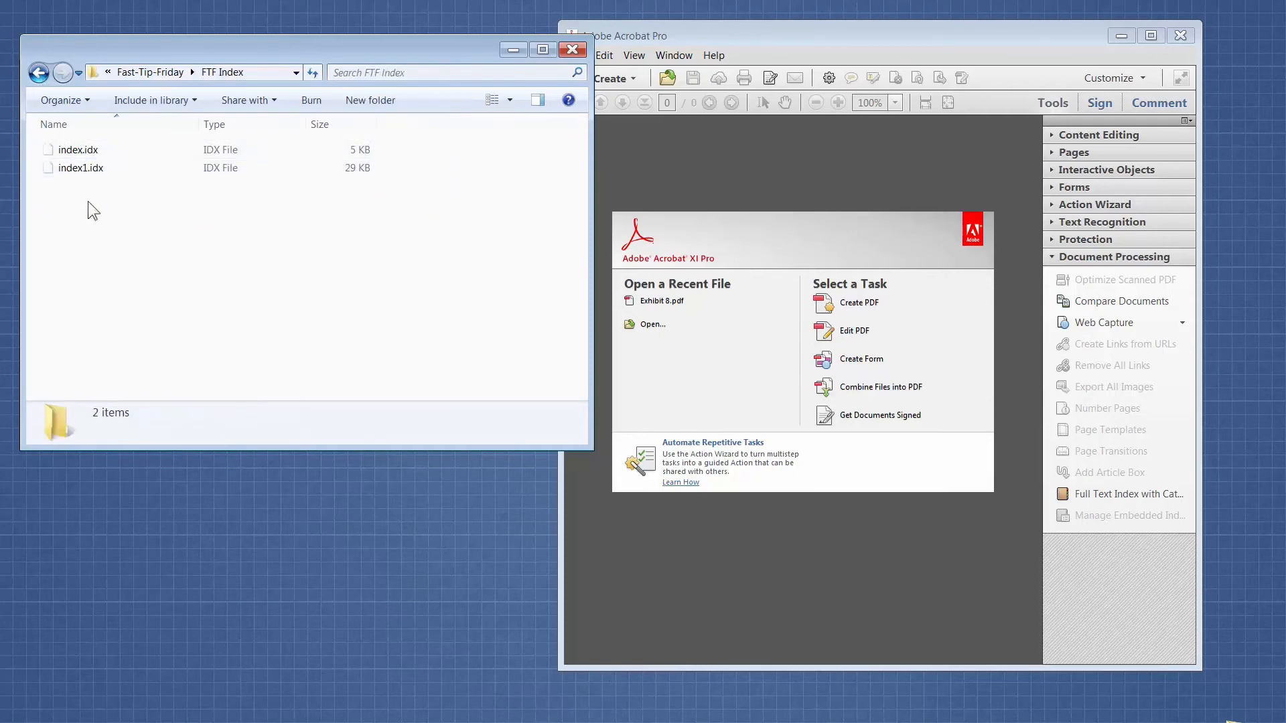
{"action": "left_click", "coordinate": [38, 73]}
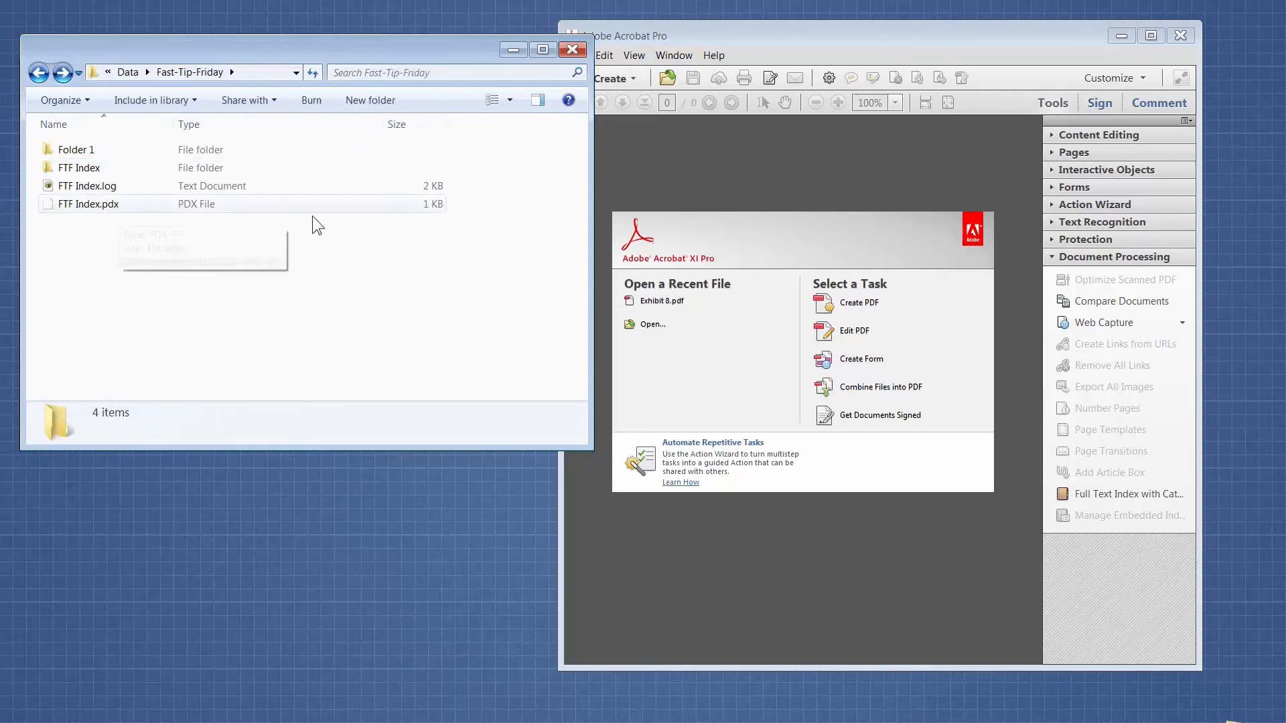
Step: Switch to Adobe Acrobat Pro and open Advanced Search with its additional options shown
{"action": "left_click", "coordinate": [671, 166]}
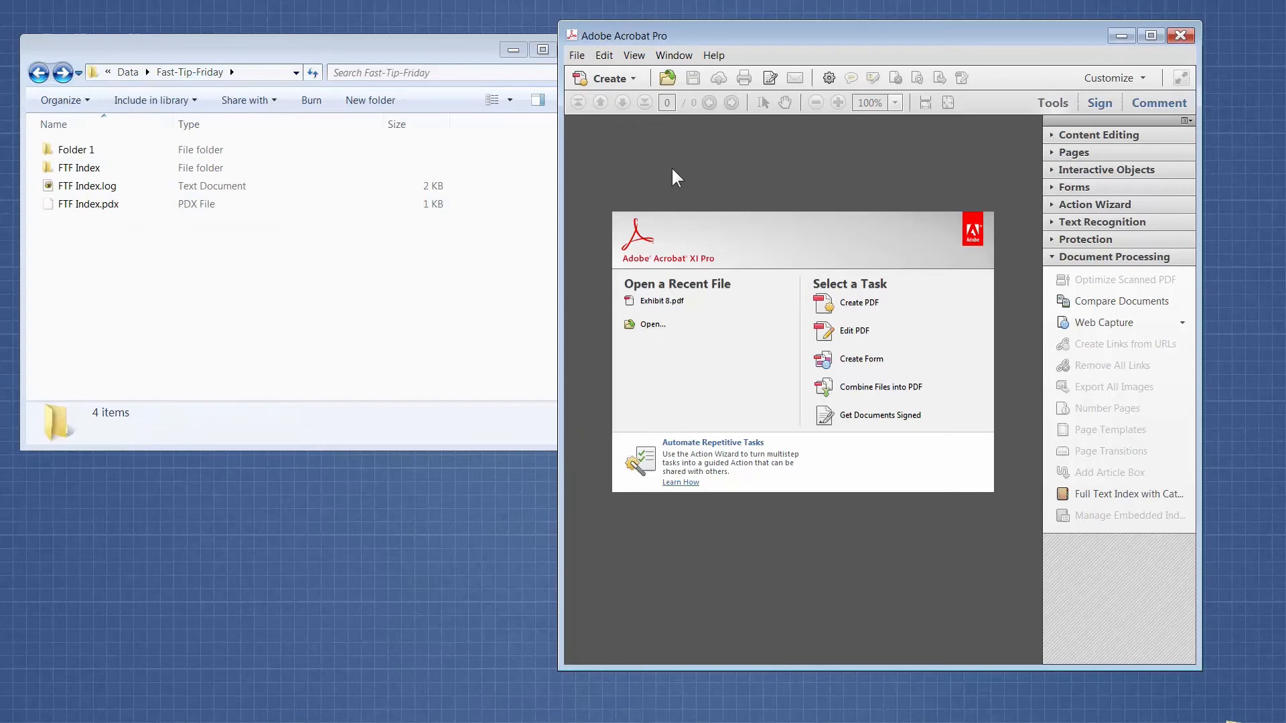
{"action": "left_click", "coordinate": [606, 56]}
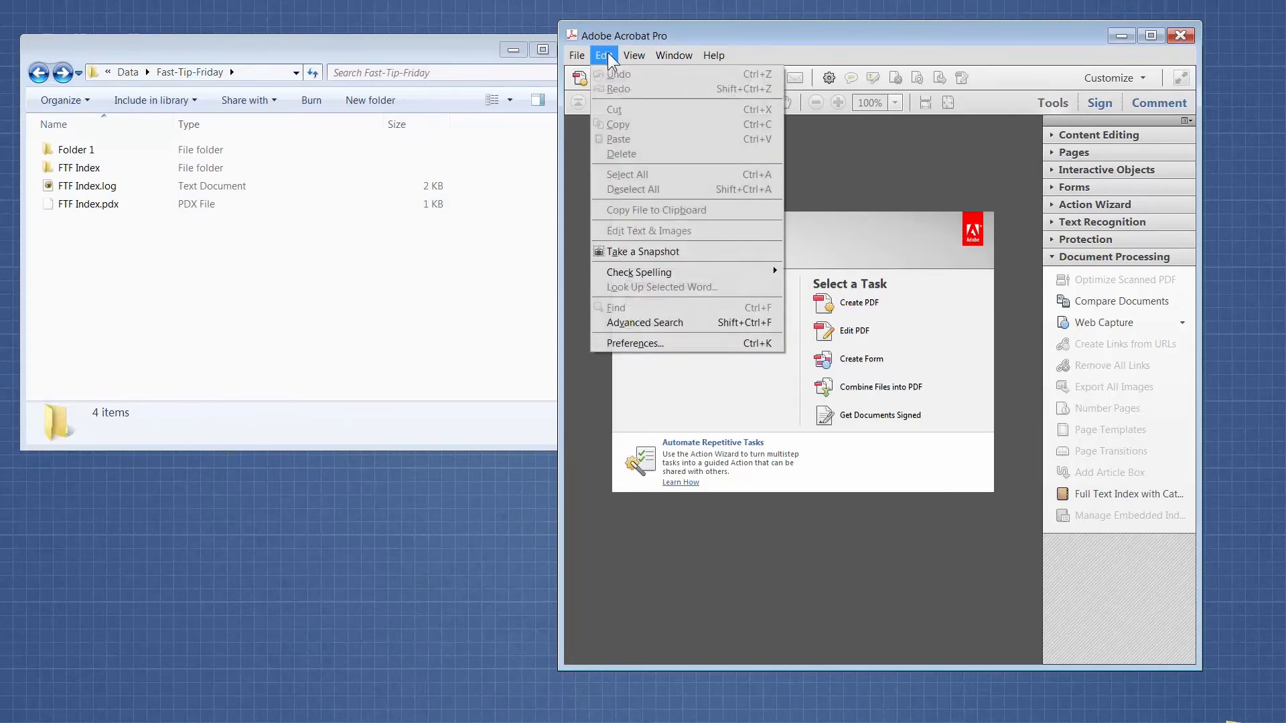
{"action": "left_click", "coordinate": [644, 321]}
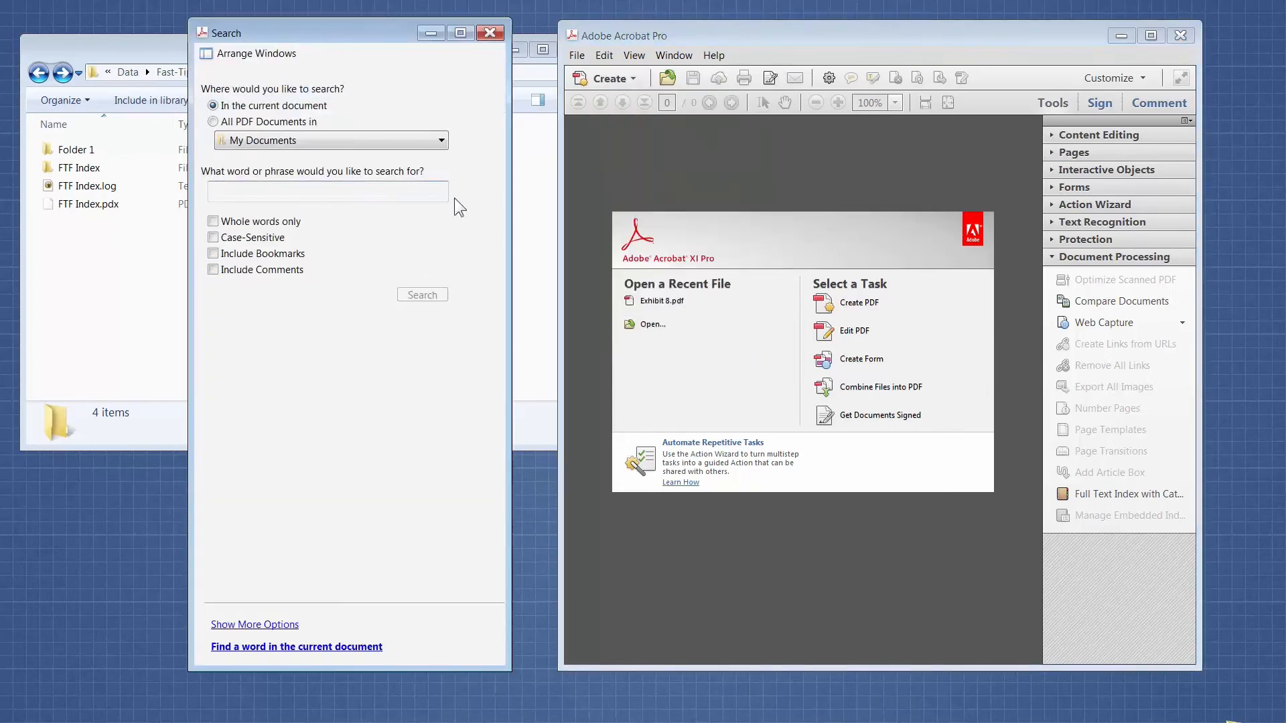
{"action": "left_click_drag", "start_coordinate": [373, 33], "coordinate": [418, 36]}
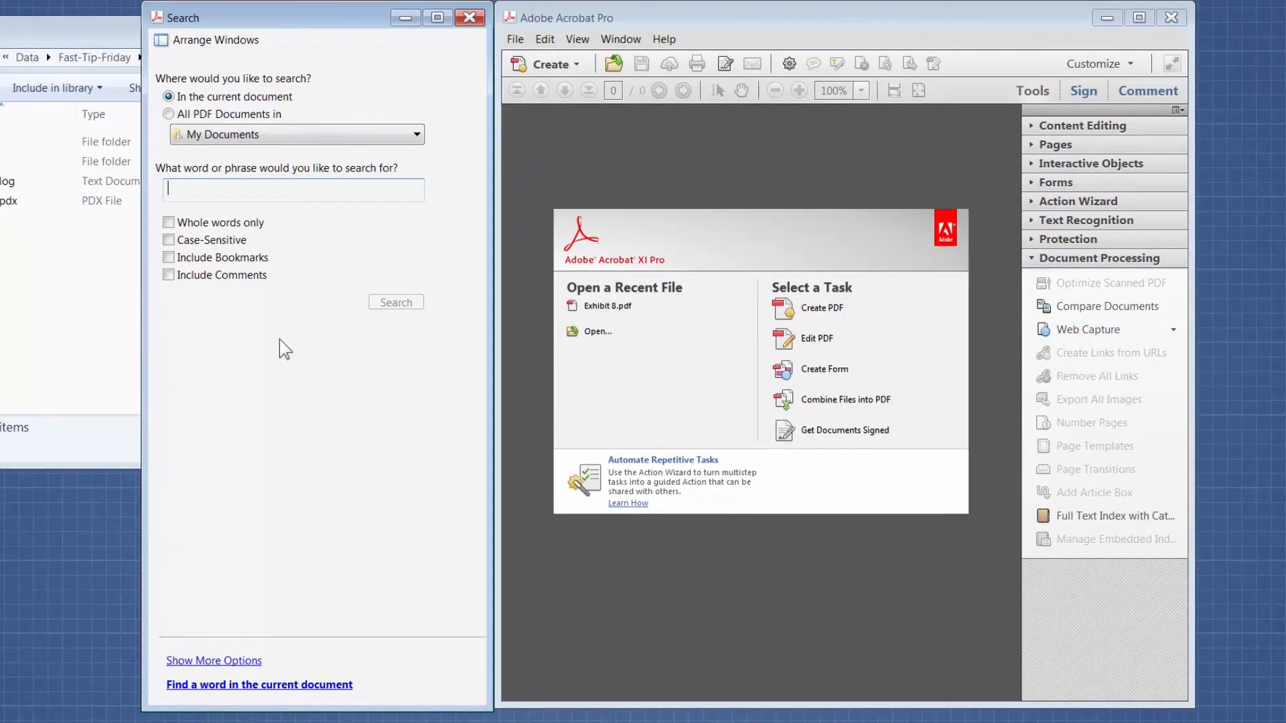
{"action": "left_click", "coordinate": [231, 662]}
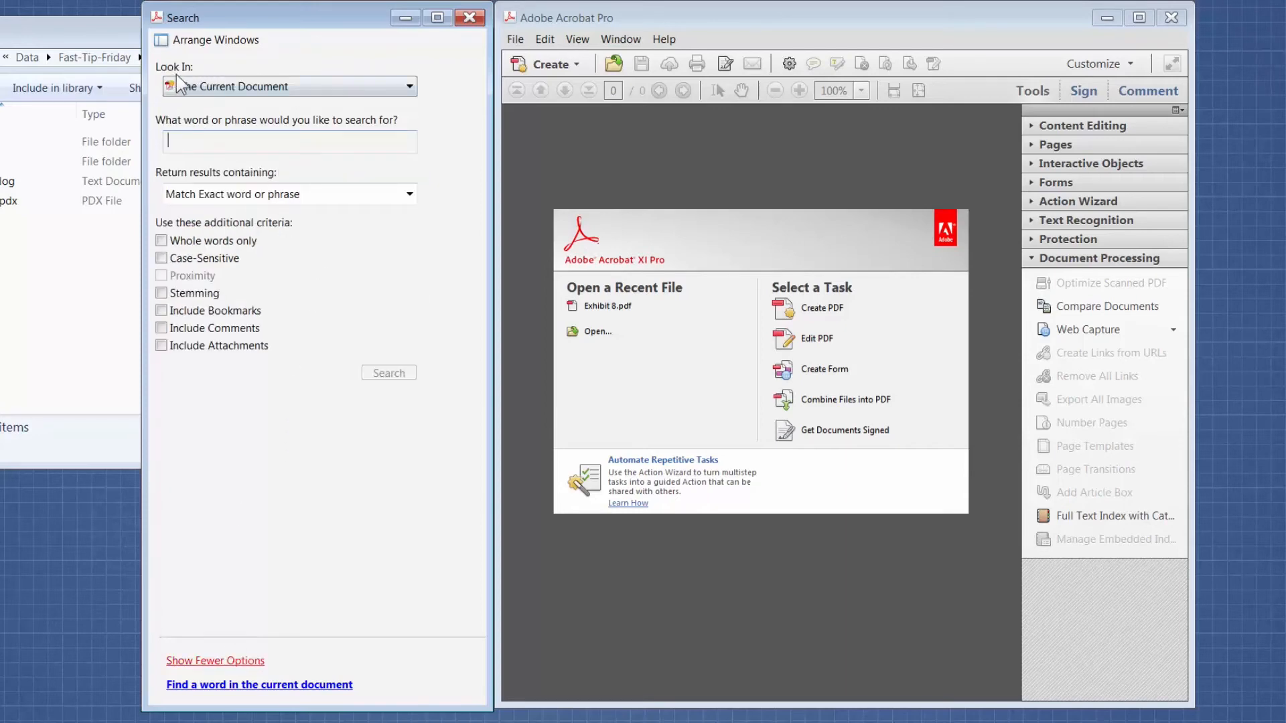
Step: Set the search location to a full-text index, adding FTF Index.pdx from the Fast-Tip-Friday folder to the indexes searched
{"action": "left_click", "coordinate": [301, 83]}
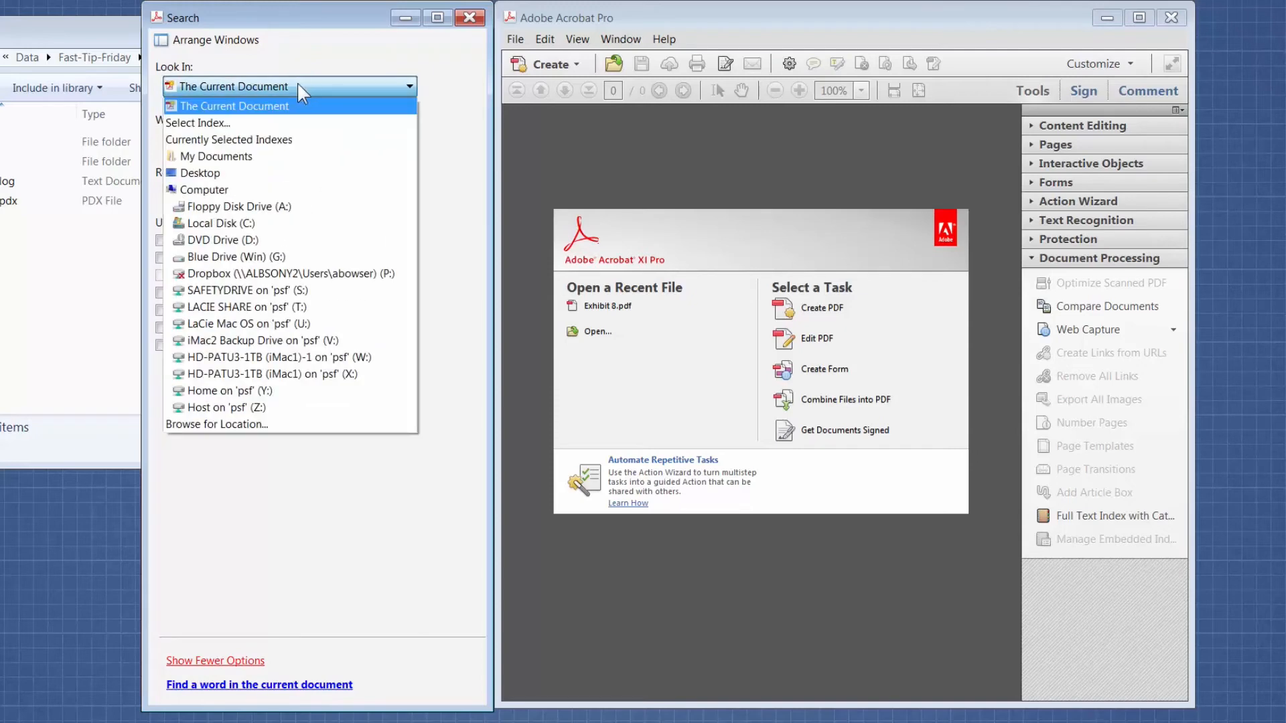
{"action": "left_click", "coordinate": [212, 125]}
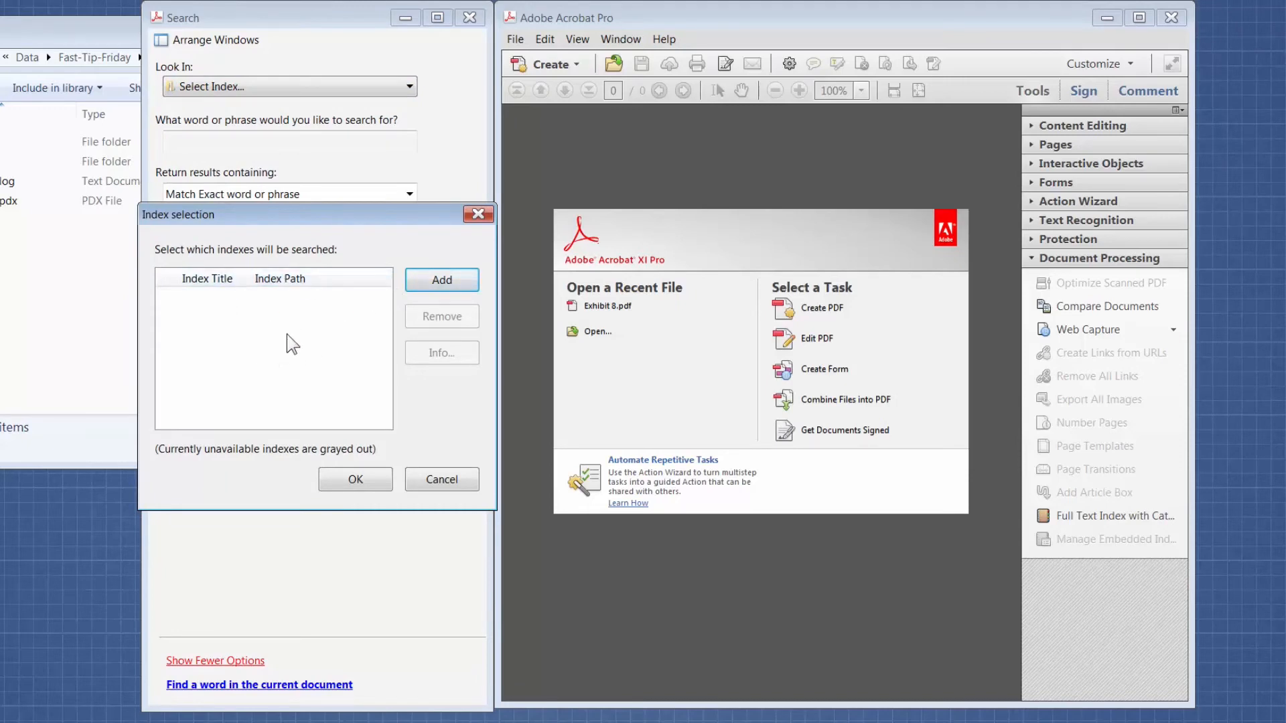
{"action": "left_click", "coordinate": [429, 281]}
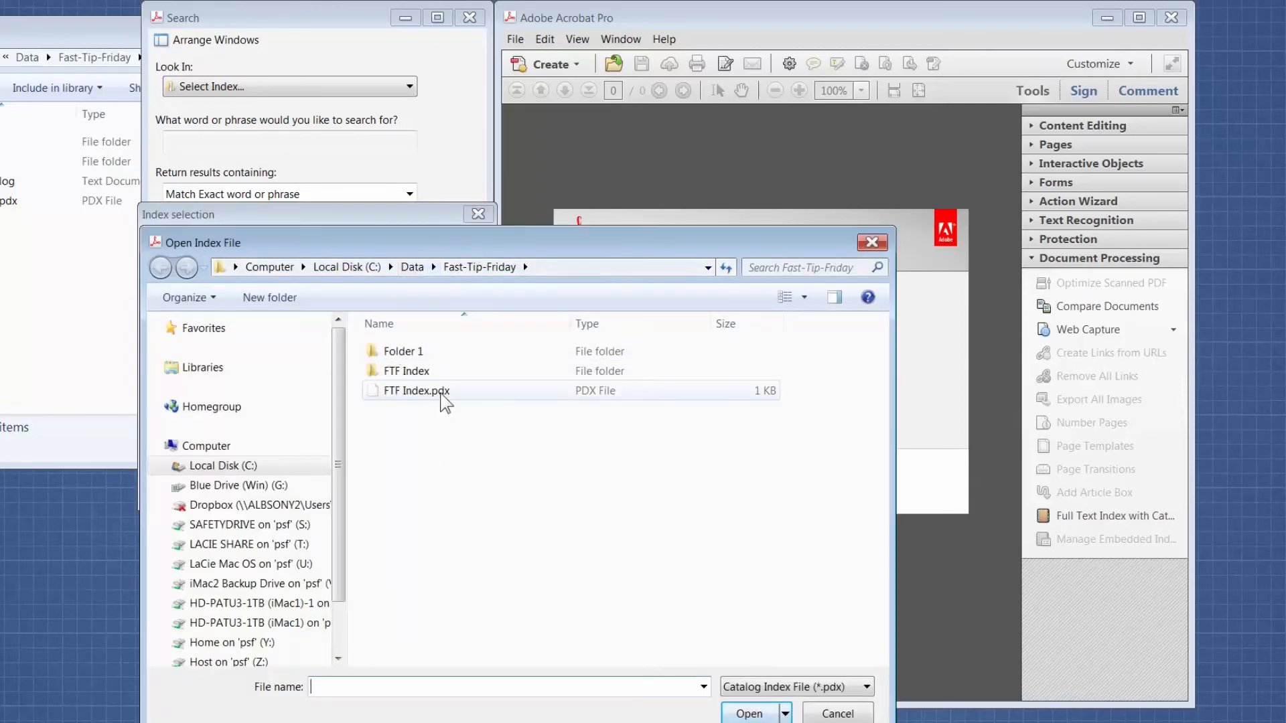
{"action": "left_click_drag", "start_coordinate": [440, 397], "coordinate": [727, 710]}
{"action": "left_click", "coordinate": [743, 714]}
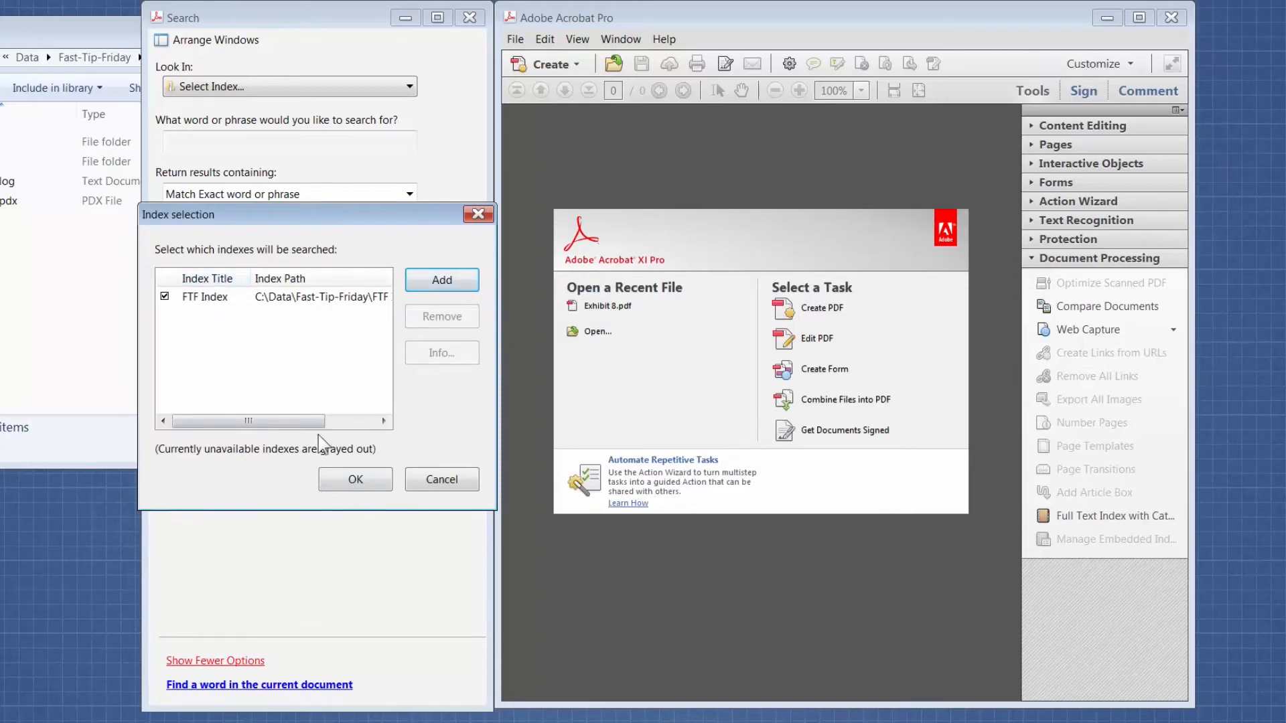
{"action": "left_click", "coordinate": [360, 480]}
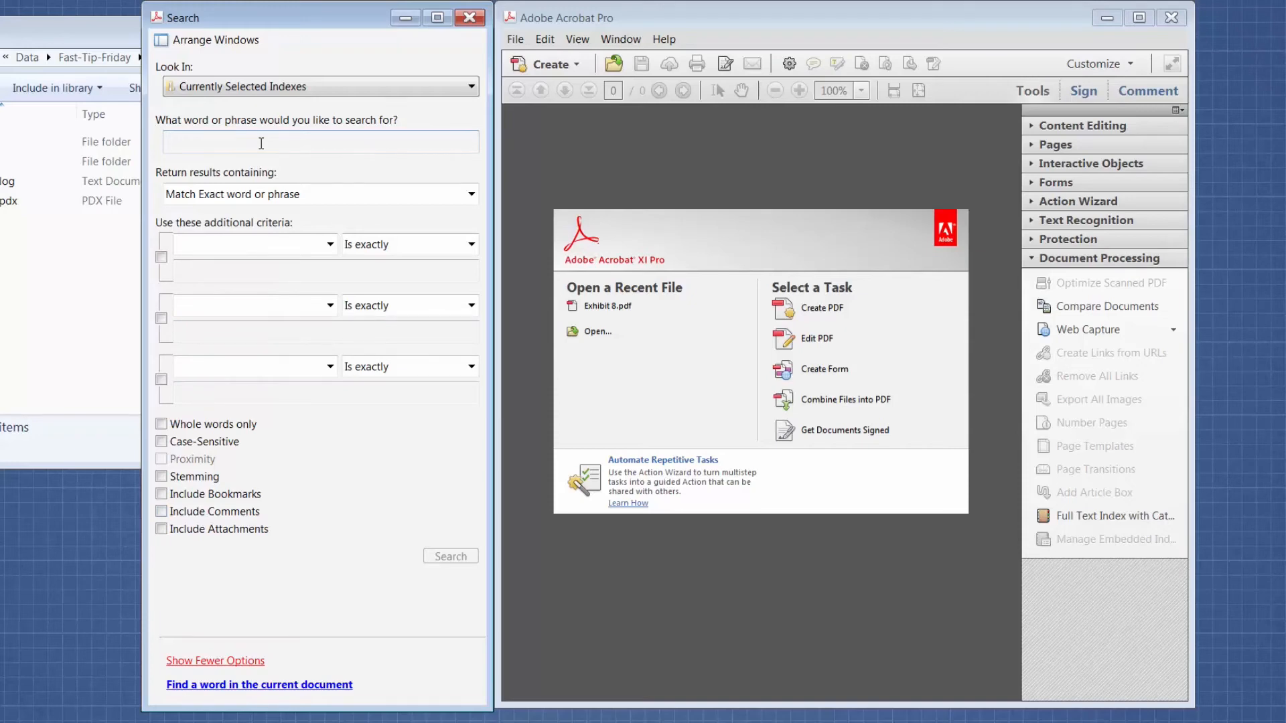
Step: Search the selected index for the exact word "anyone"
{"action": "type", "text": "anyone"}
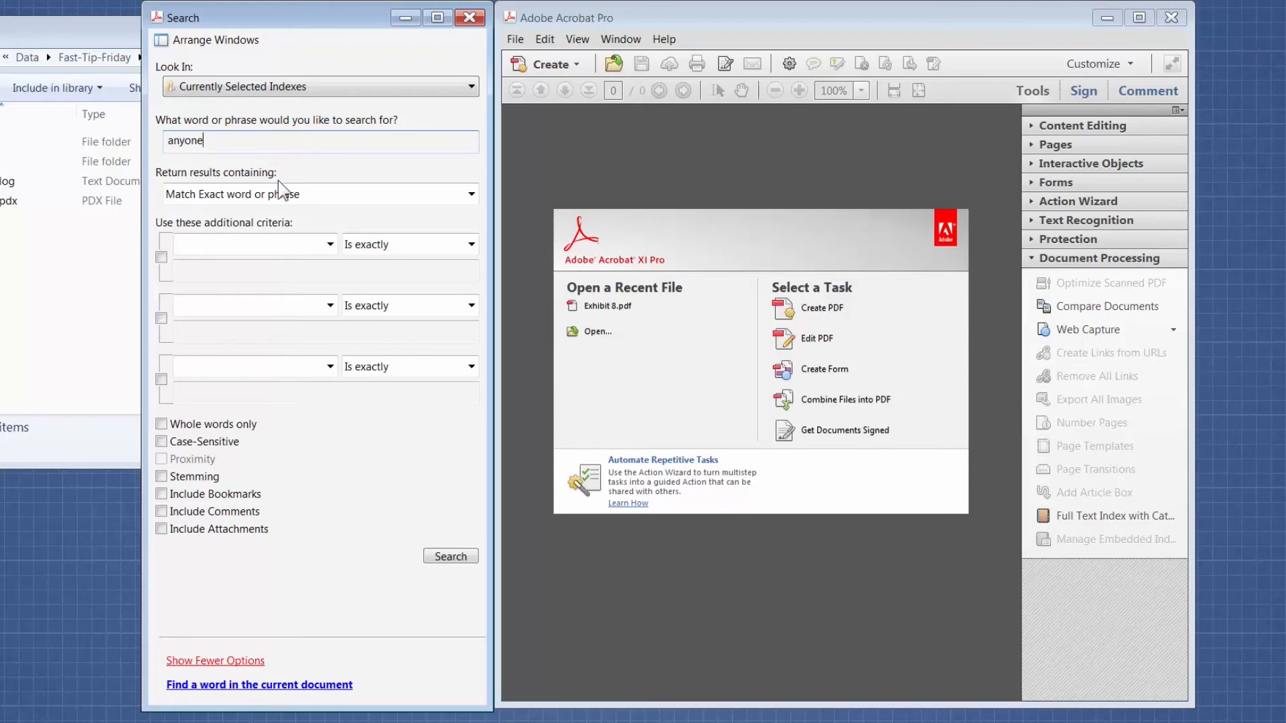
{"action": "left_click", "coordinate": [459, 557]}
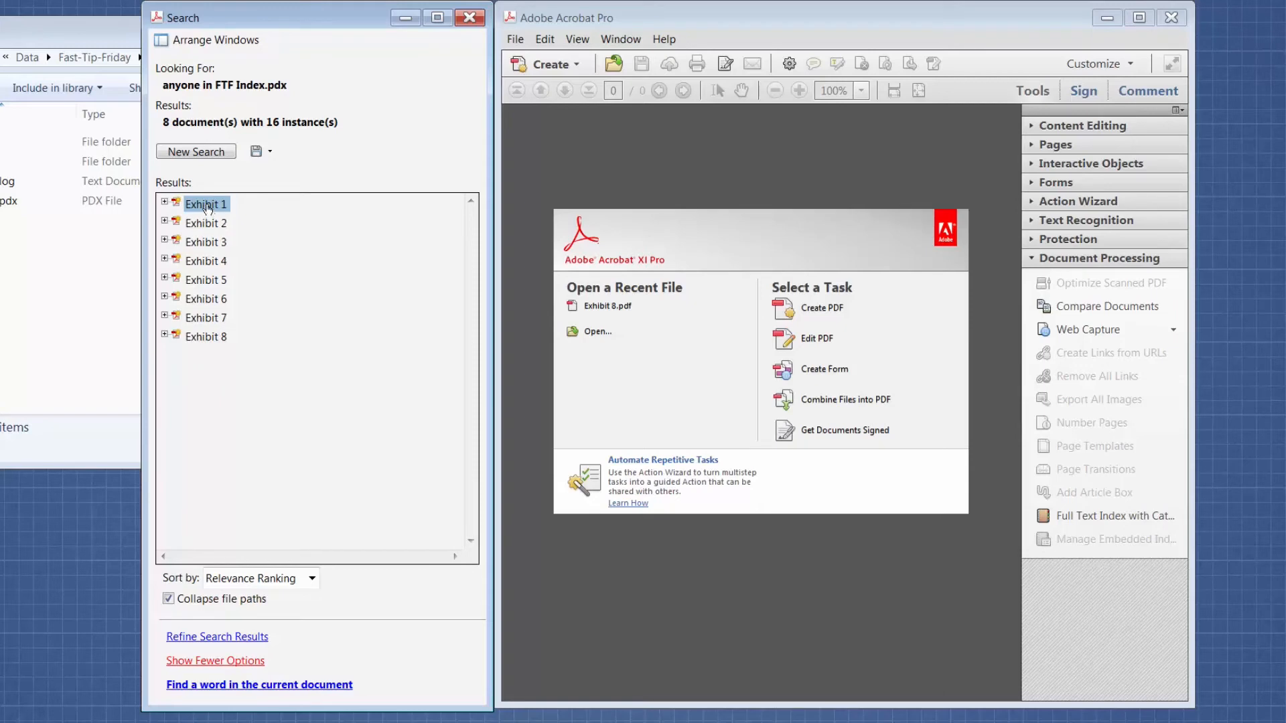
Step: Expand the Exhibit 1 and Exhibit 2 results and view both matches in Exhibit 1 and the first match in Exhibit 2
{"action": "mouse_move", "coordinate": [209, 209]}
{"action": "left_click", "coordinate": [164, 202]}
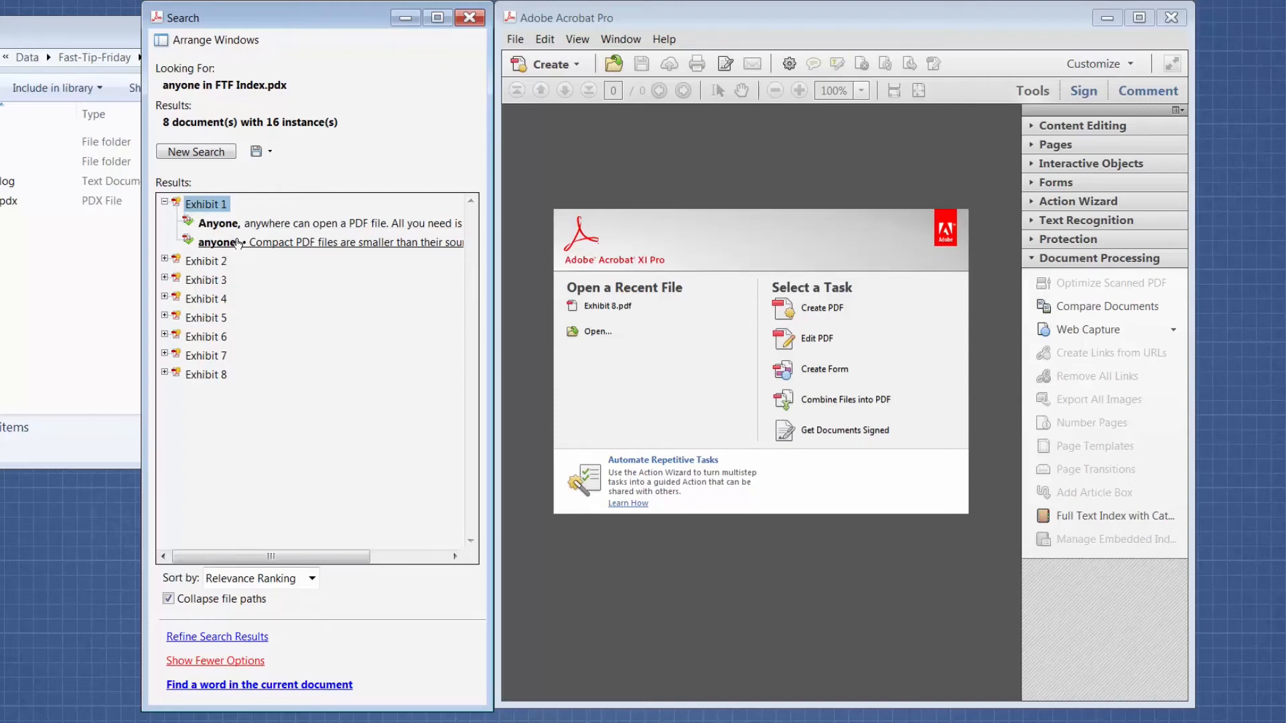
{"action": "left_click", "coordinate": [301, 229]}
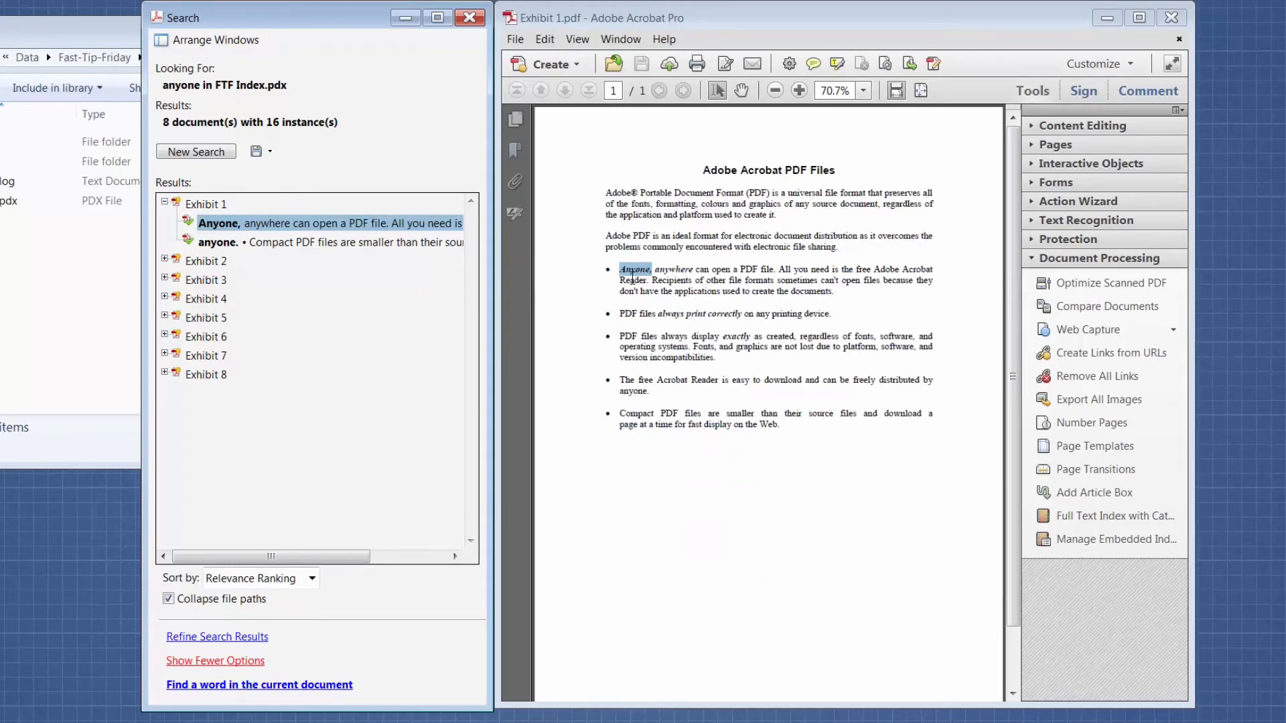
{"action": "left_click", "coordinate": [281, 242]}
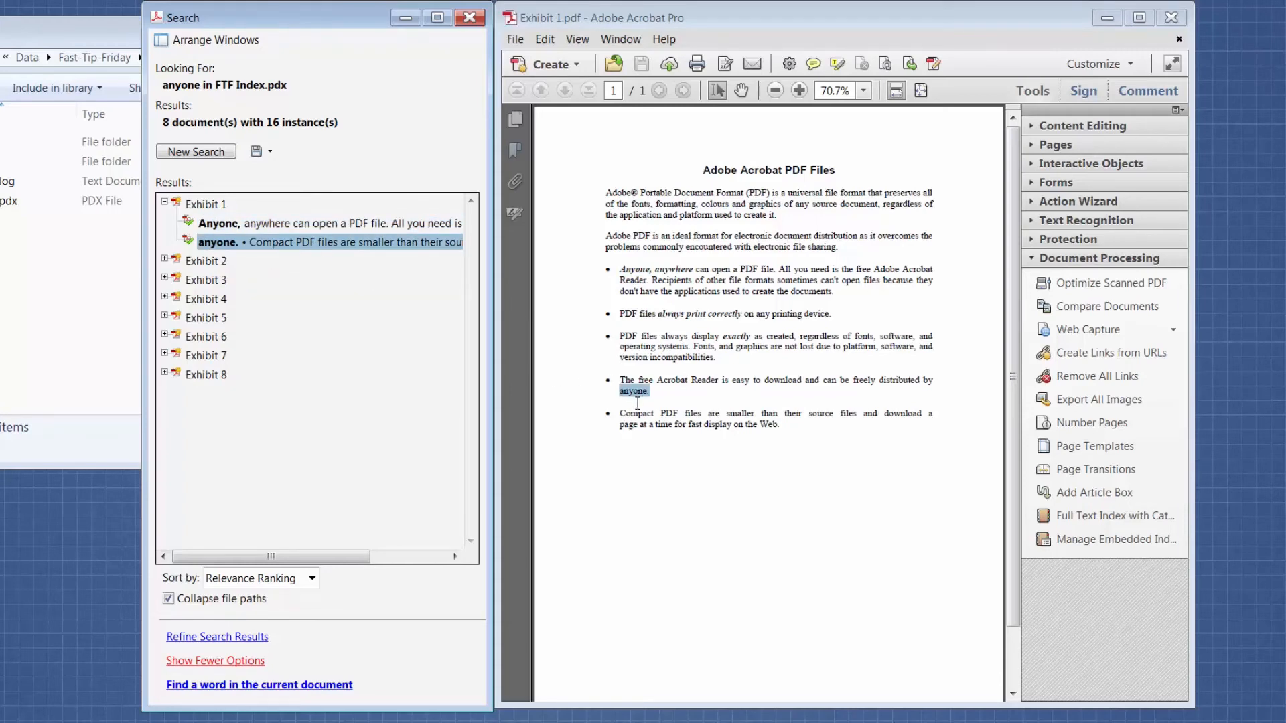
{"action": "left_click", "coordinate": [164, 259]}
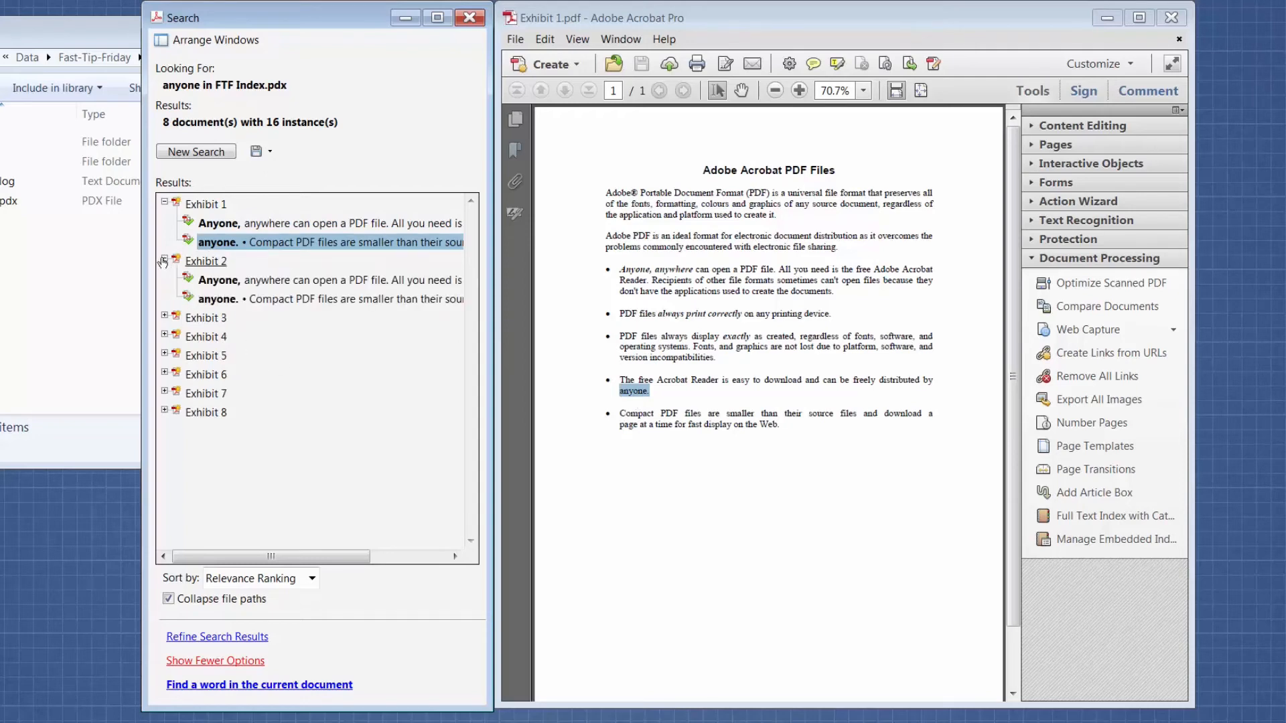
{"action": "left_click", "coordinate": [300, 281]}
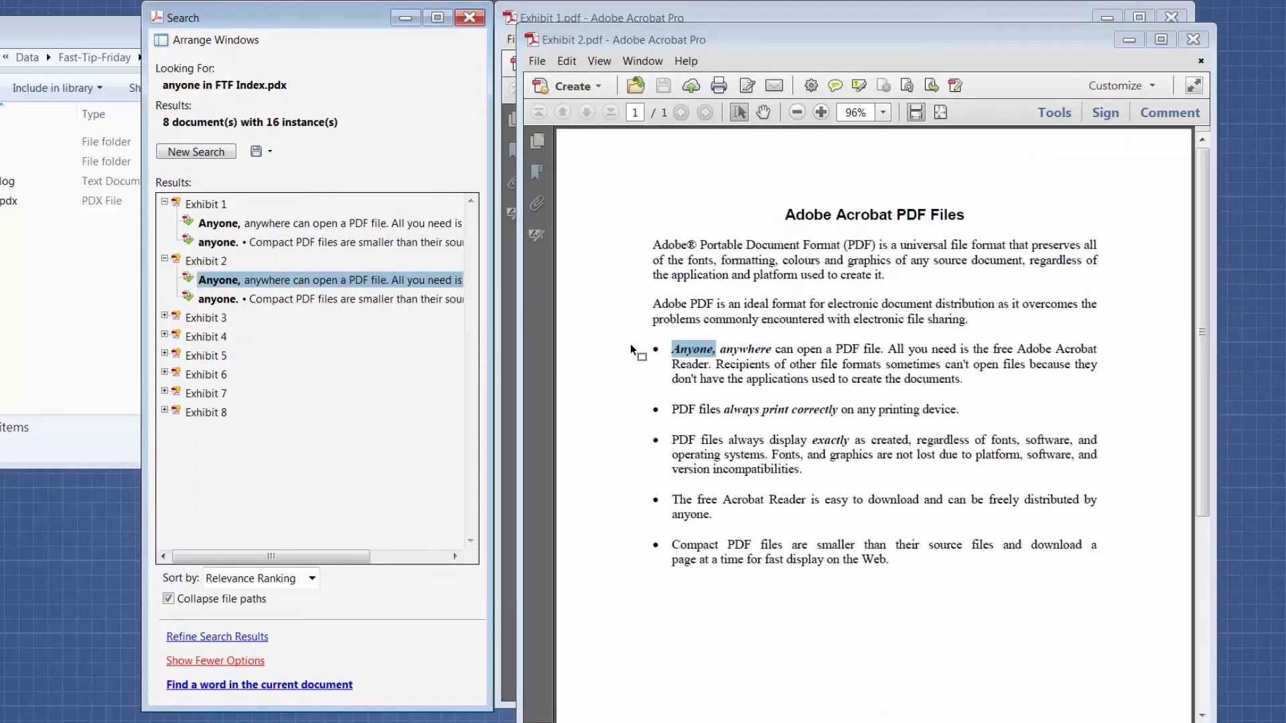